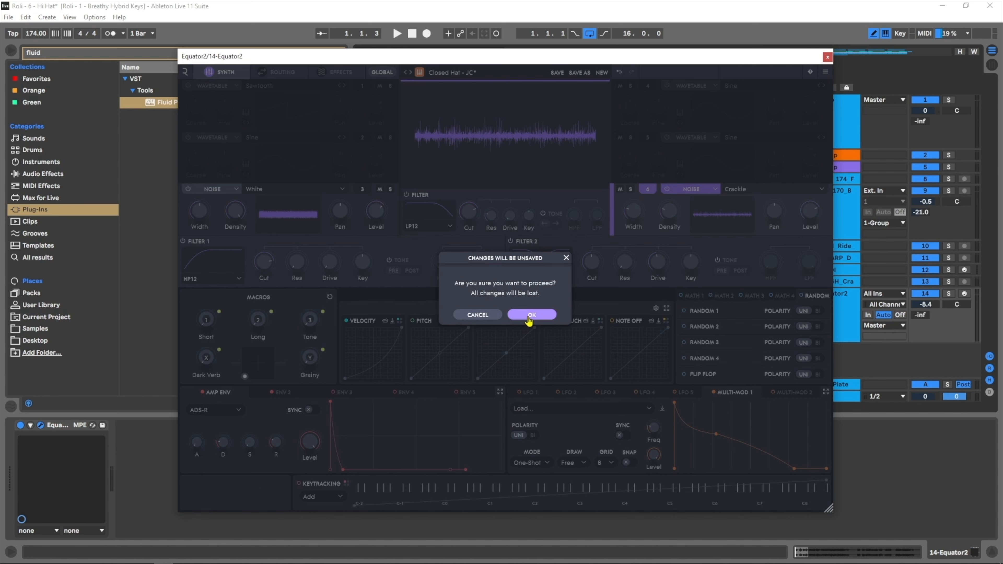
- Discard the unsaved changes for a blank init patch and switch source 1 to the Noise engine with White noise
{"action": "left_click", "coordinate": [531, 315]}
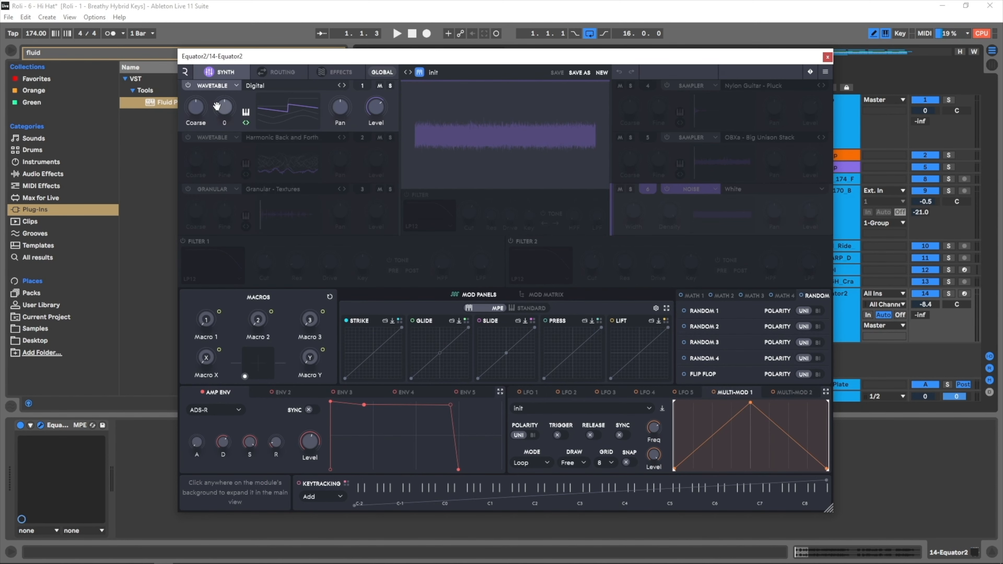
{"action": "left_click", "coordinate": [215, 86]}
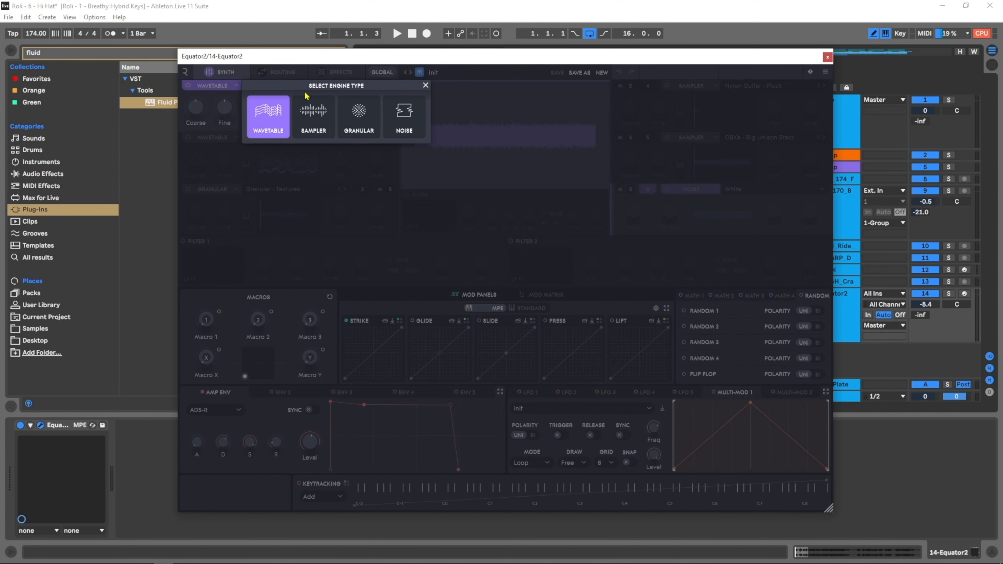
{"action": "left_click", "coordinate": [402, 116]}
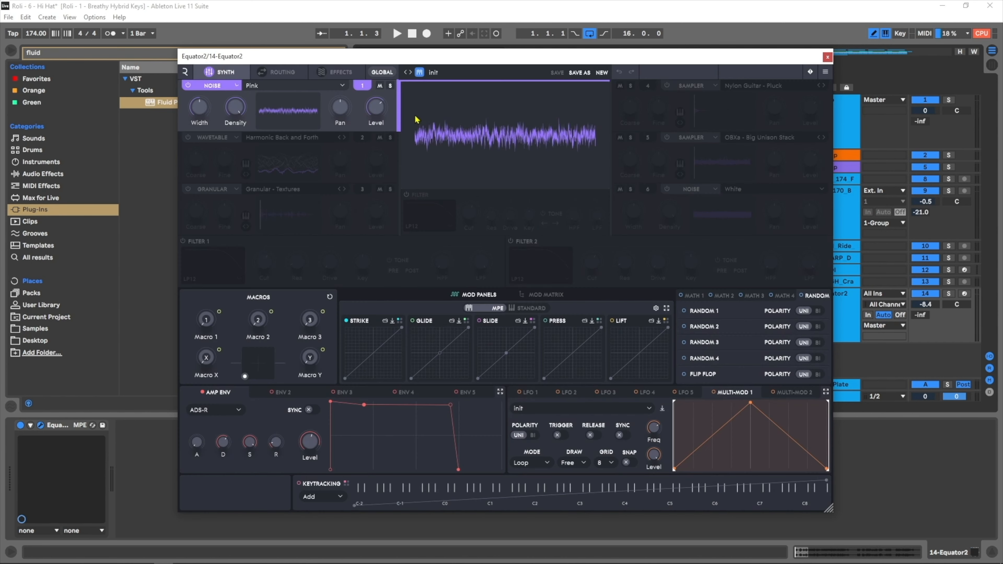
{"action": "left_click", "coordinate": [257, 88]}
{"action": "left_click", "coordinate": [265, 99]}
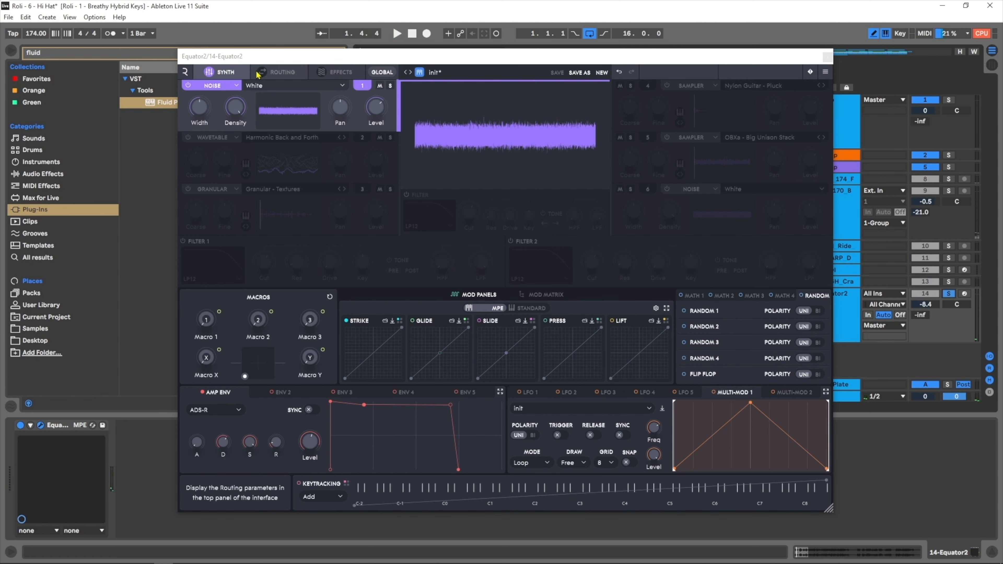
- Collapse and re-expand the White noise source's detail view to compare both displays
{"action": "left_click", "coordinate": [328, 105]}
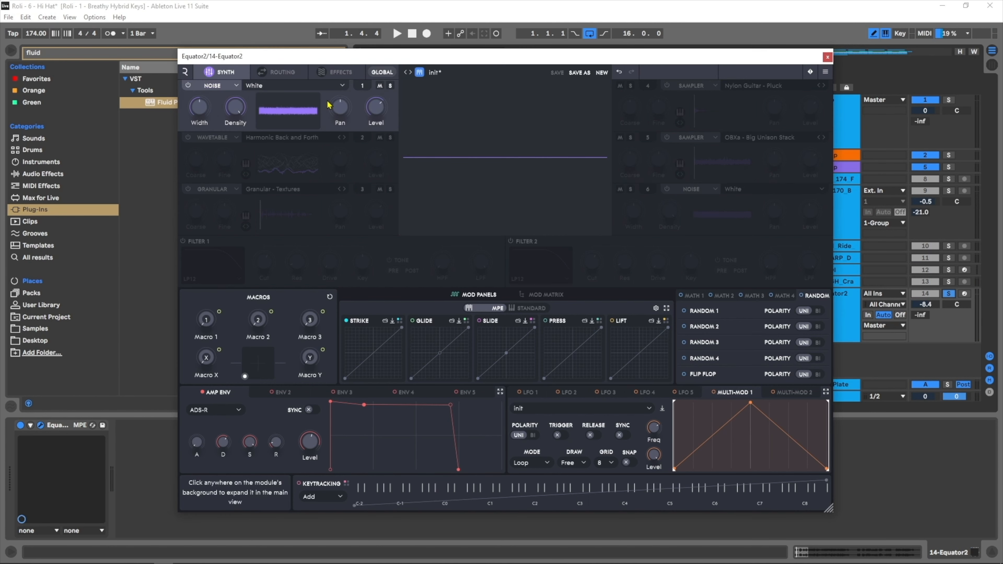
{"action": "left_click", "coordinate": [328, 105]}
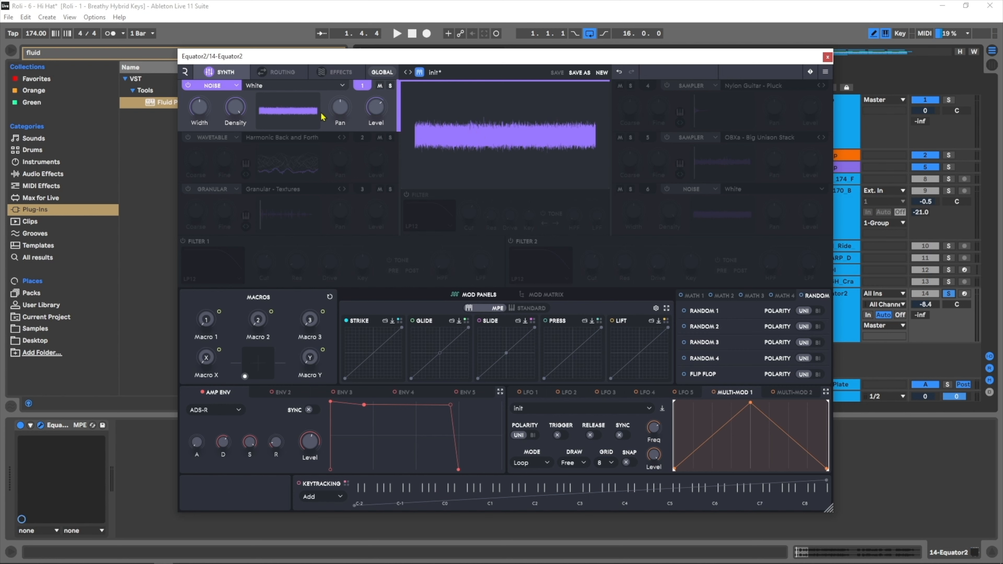
{"action": "left_click", "coordinate": [329, 105]}
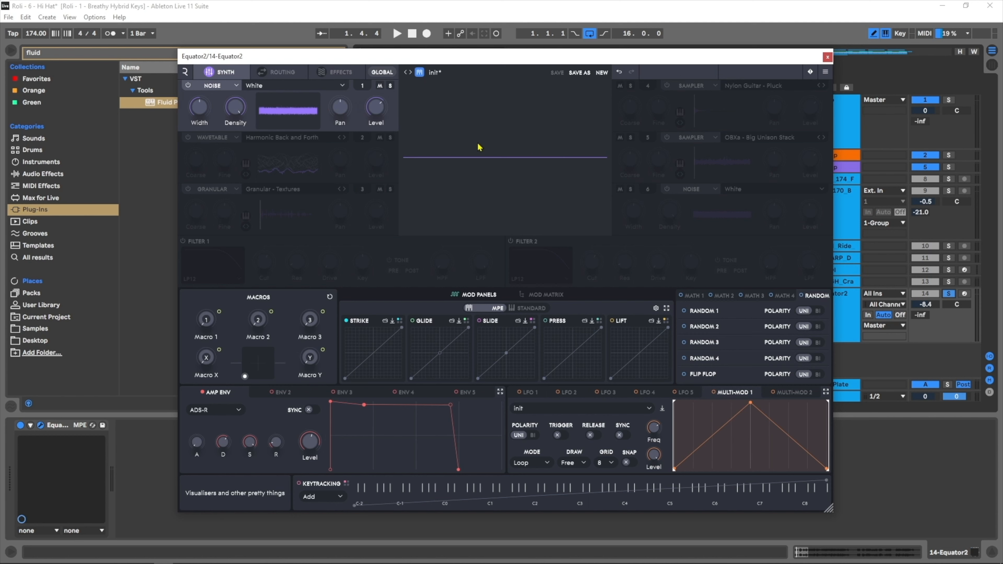
{"action": "left_click", "coordinate": [328, 107]}
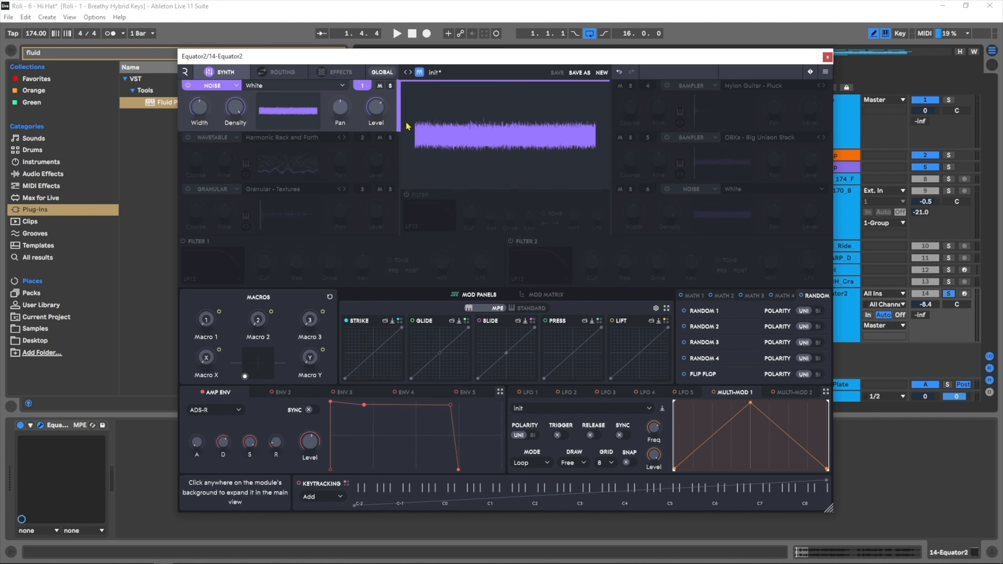
- Enable the noise source's own filter, set its type to BP and audition the sound
{"action": "left_click", "coordinate": [407, 196]}
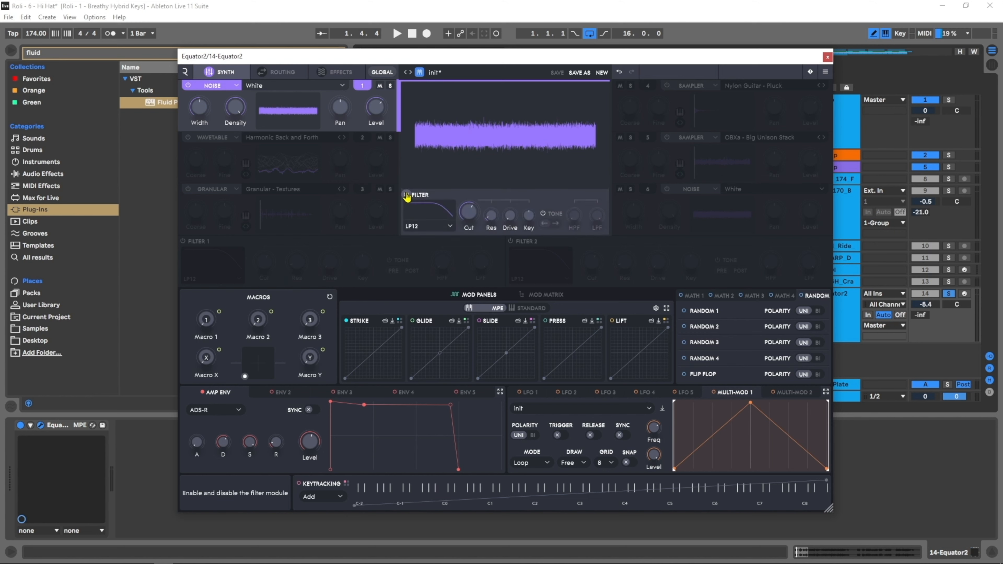
{"action": "left_click", "coordinate": [428, 228]}
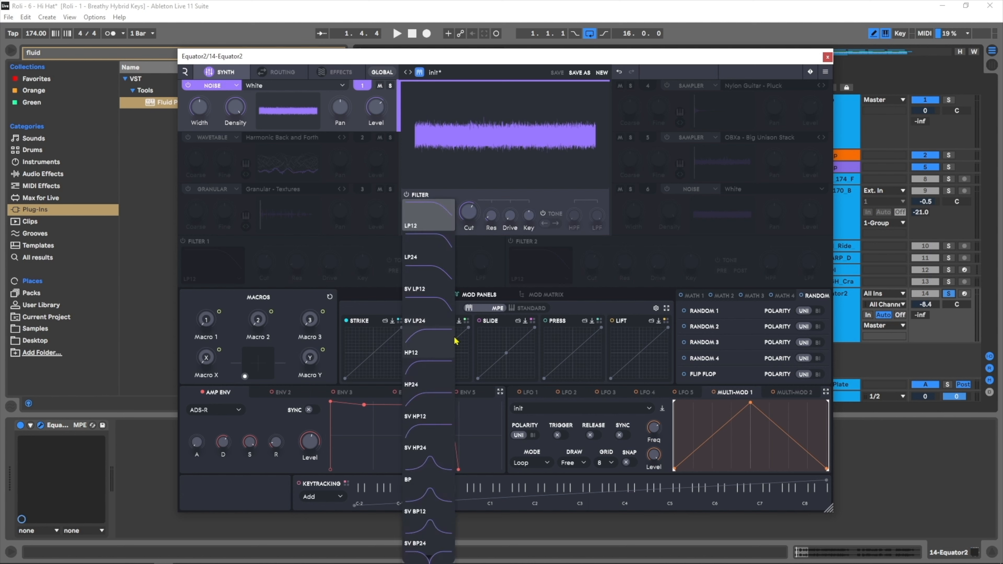
{"action": "left_click", "coordinate": [419, 479]}
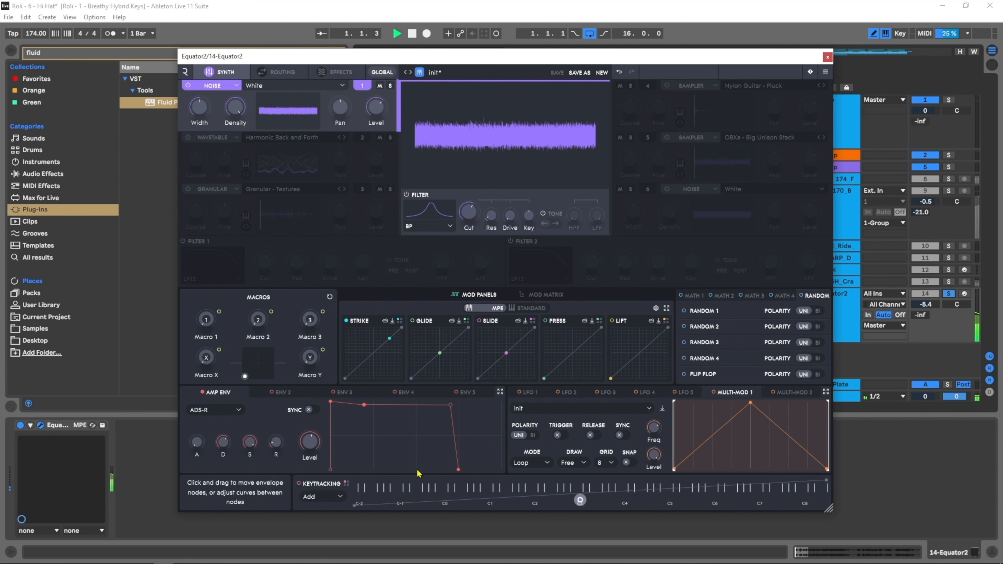
{"action": "key", "text": "space"}
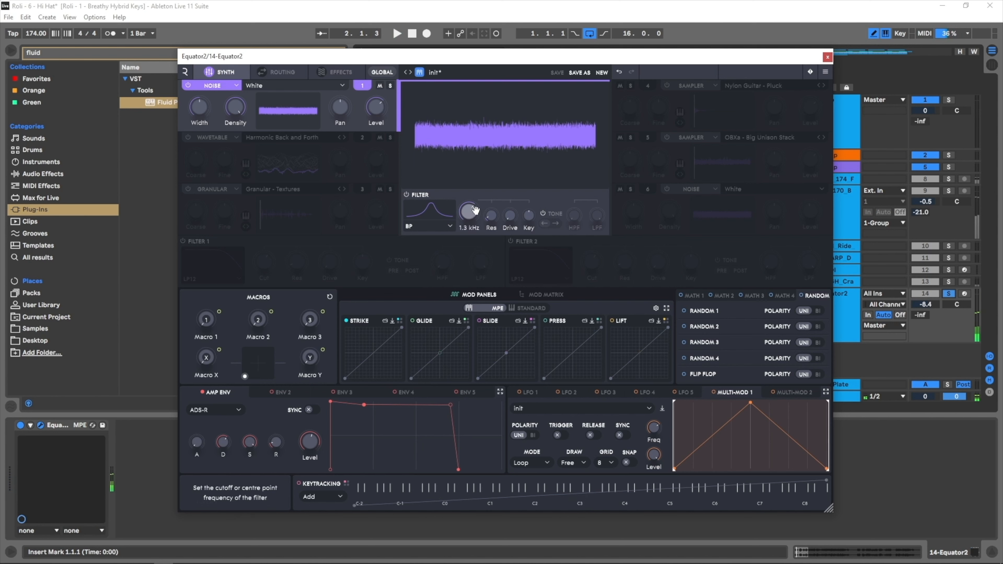
- Set the band-pass filter's resonance to 51% and play the pattern to hear it
{"action": "key", "text": "space"}
{"action": "key", "text": "space"}
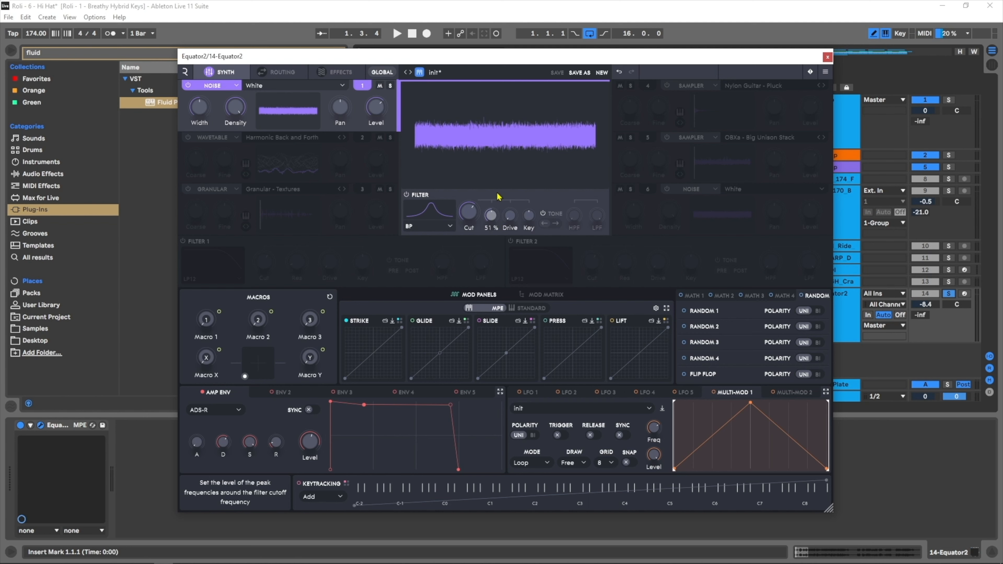
{"action": "key", "text": "space"}
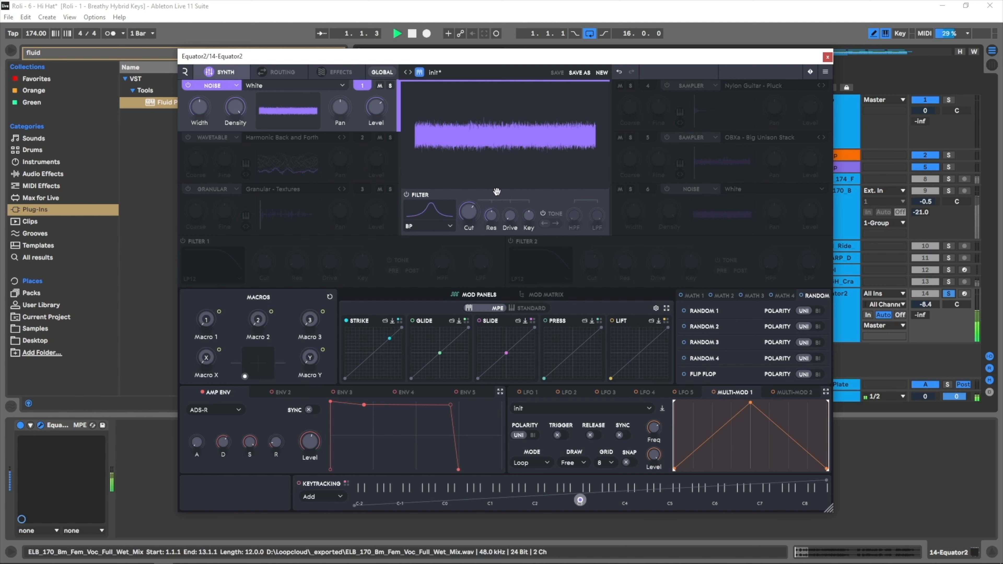
{"action": "key", "text": "space"}
- Enable global Filter 1 as HP12 and tune its cutoff to about 2.5 kHz during playback
{"action": "left_click", "coordinate": [184, 242]}
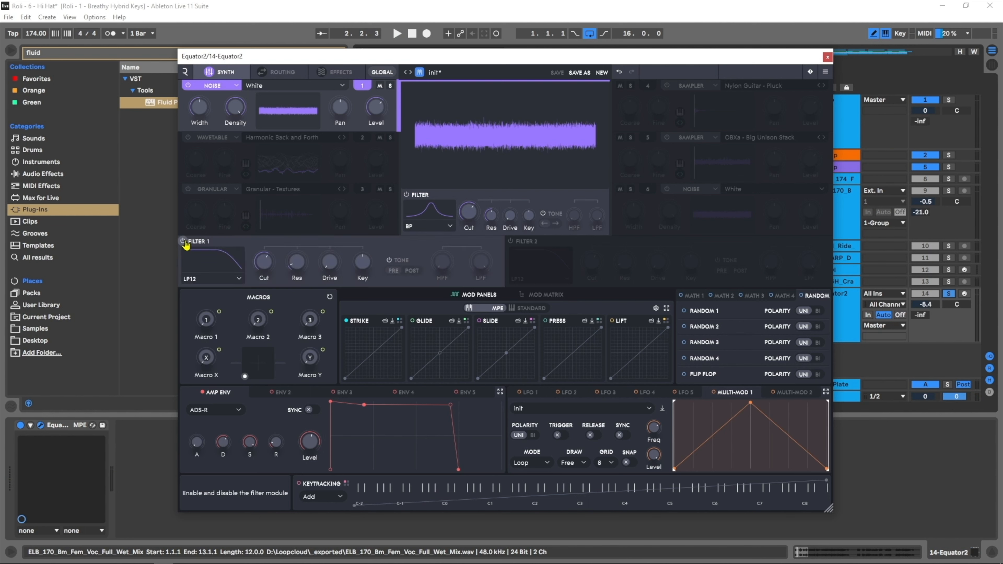
{"action": "left_click", "coordinate": [213, 276]}
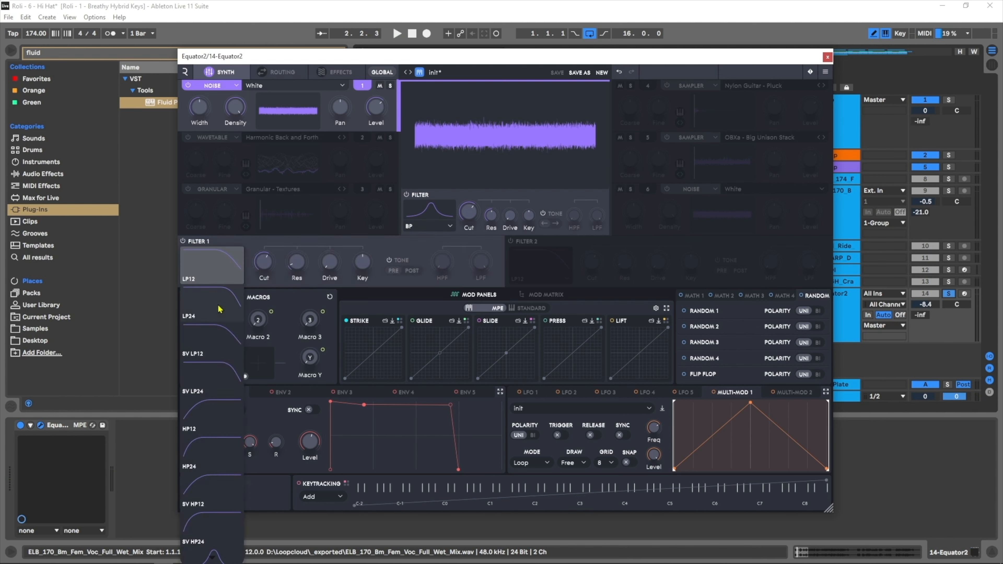
{"action": "left_click", "coordinate": [214, 431]}
{"action": "key", "text": "space"}
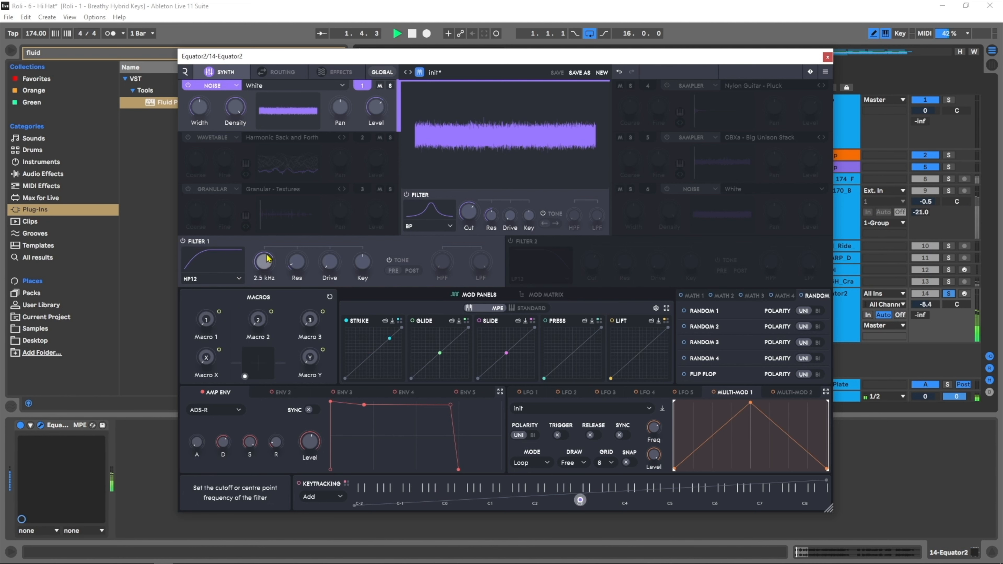
{"action": "left_click_drag", "start_coordinate": [267, 255], "coordinate": [266, 253]}
{"action": "key", "text": "space"}
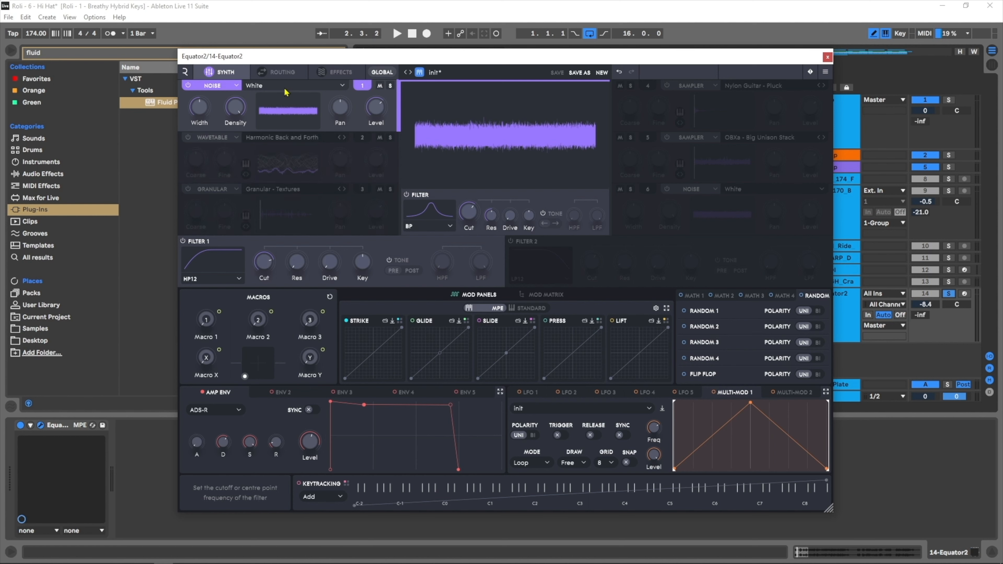
- Check the global filter routing, enable Filter 2 as NOTCH and adjust its cutoff during playback
{"action": "left_click", "coordinate": [276, 72]}
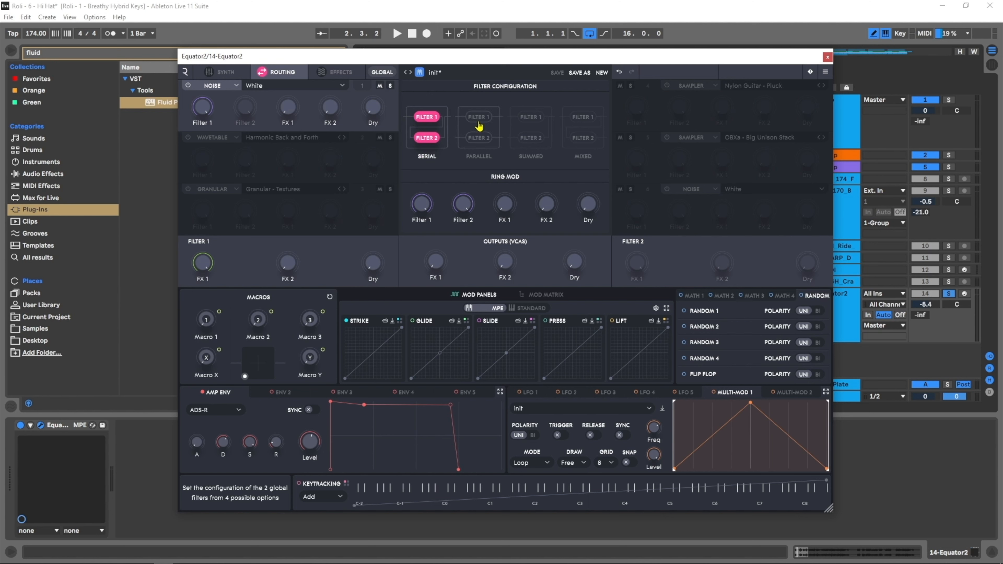
{"action": "left_click", "coordinate": [227, 73]}
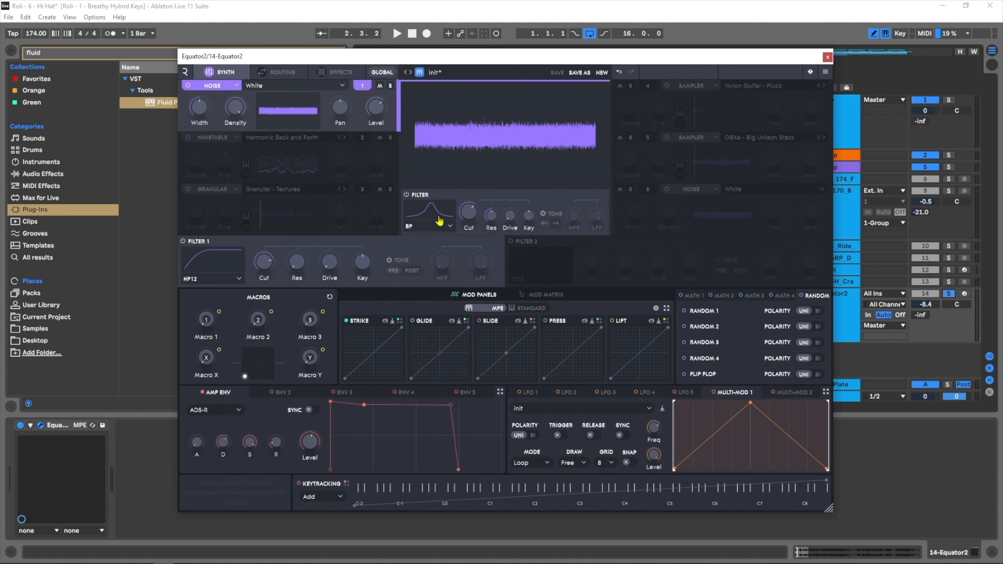
{"action": "left_click", "coordinate": [510, 241]}
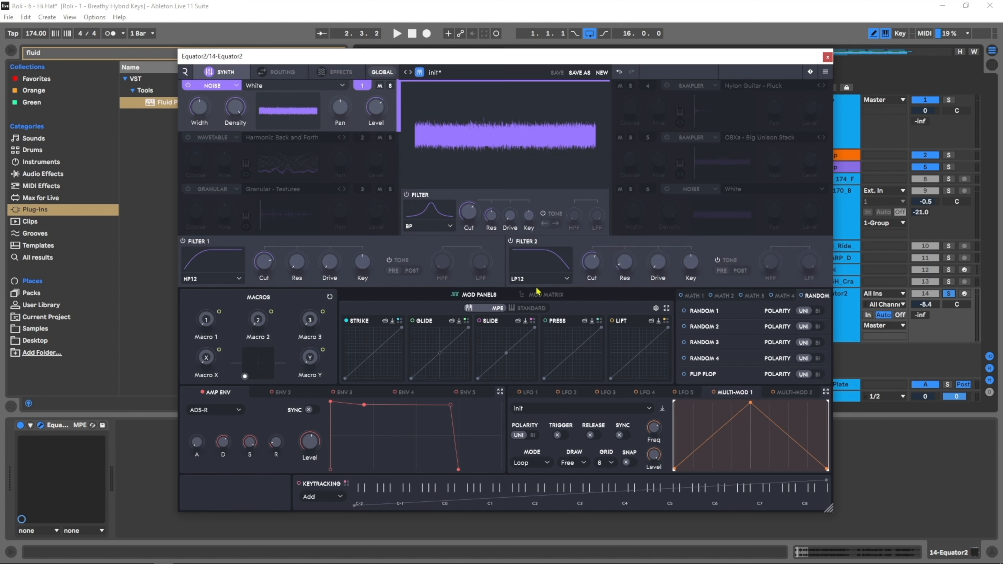
{"action": "left_click", "coordinate": [538, 276]}
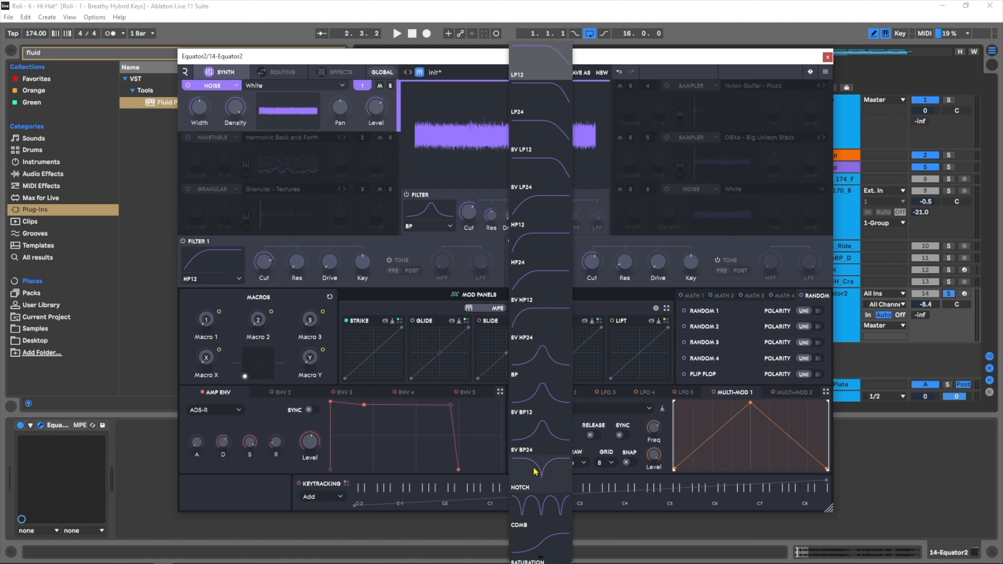
{"action": "left_click", "coordinate": [536, 471]}
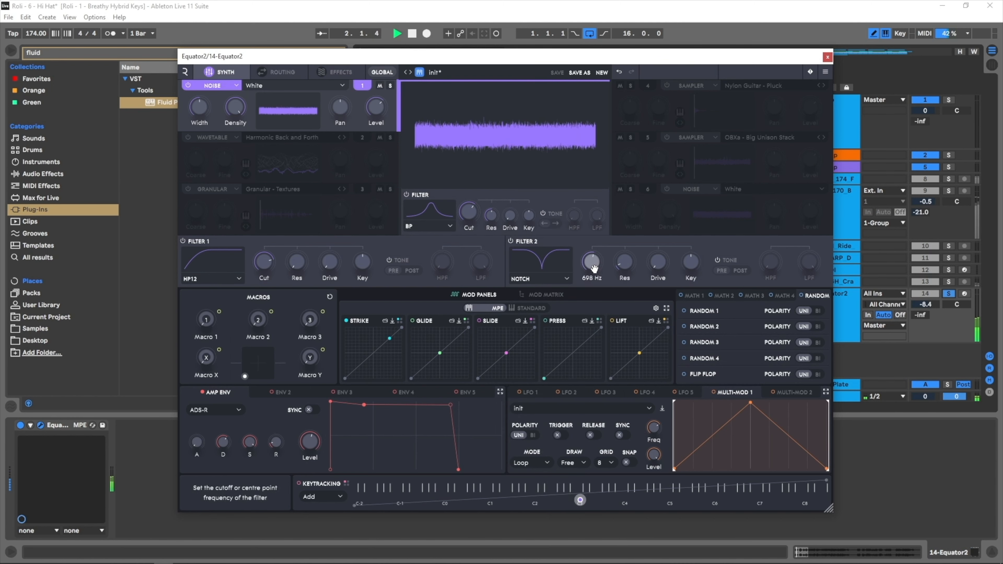
{"action": "mouse_move", "coordinate": [594, 268]}
{"action": "left_mouse_down"}
{"action": "mouse_move", "coordinate": [609, 251]}
{"action": "mouse_move", "coordinate": [603, 268]}
{"action": "left_mouse_up"}
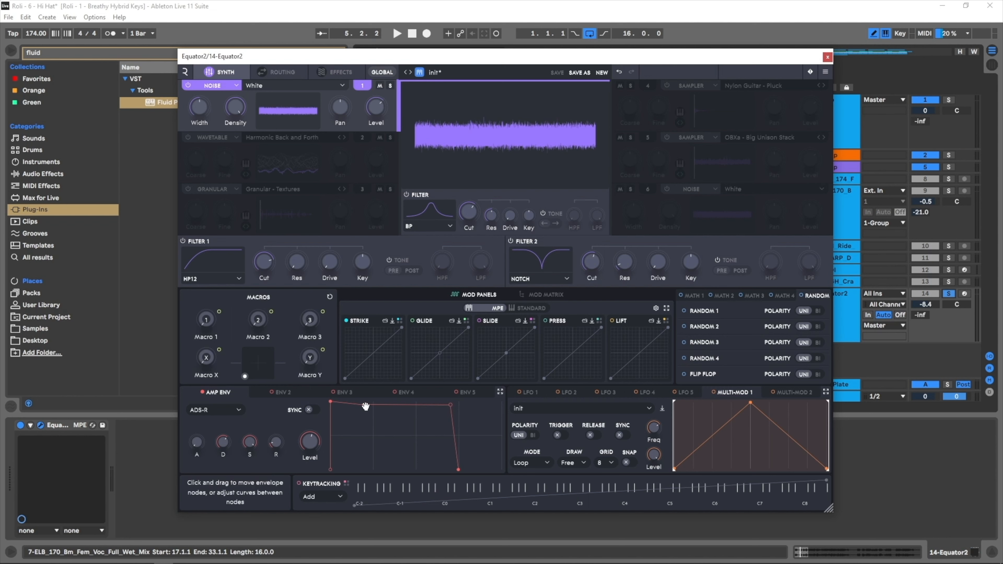
- Shape the amp envelope with a 0.13 s decay, 0% sustain and a steep curved fall, and audition it
{"action": "left_click_drag", "start_coordinate": [365, 406], "coordinate": [352, 477]}
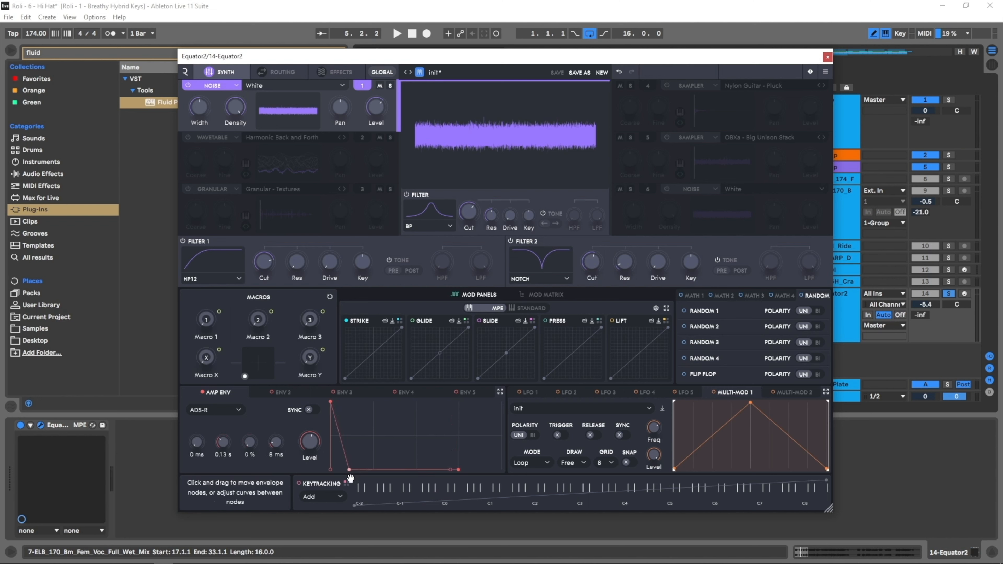
{"action": "left_click_drag", "start_coordinate": [338, 438], "coordinate": [343, 462]}
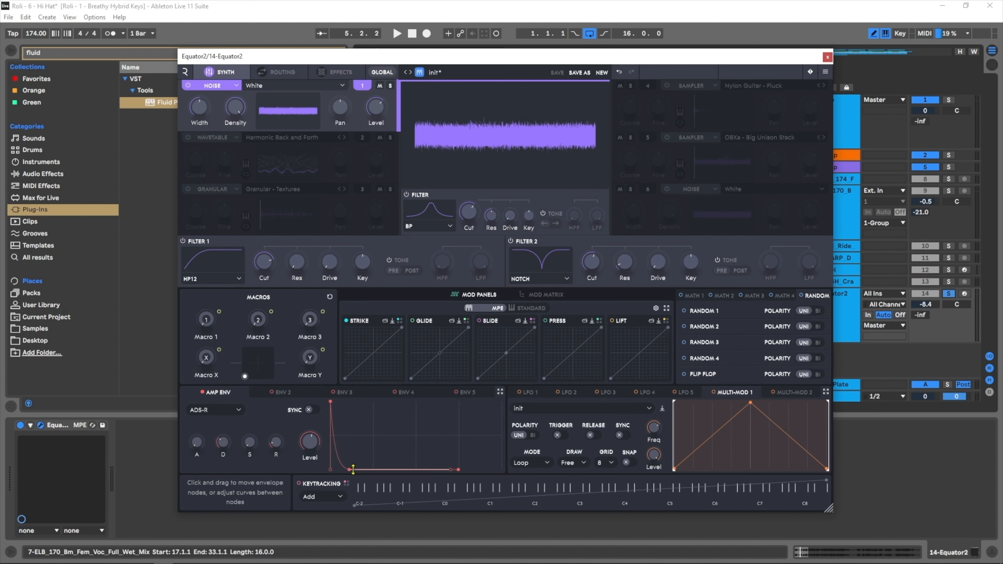
{"action": "key", "text": "space"}
{"action": "key", "text": "space"}
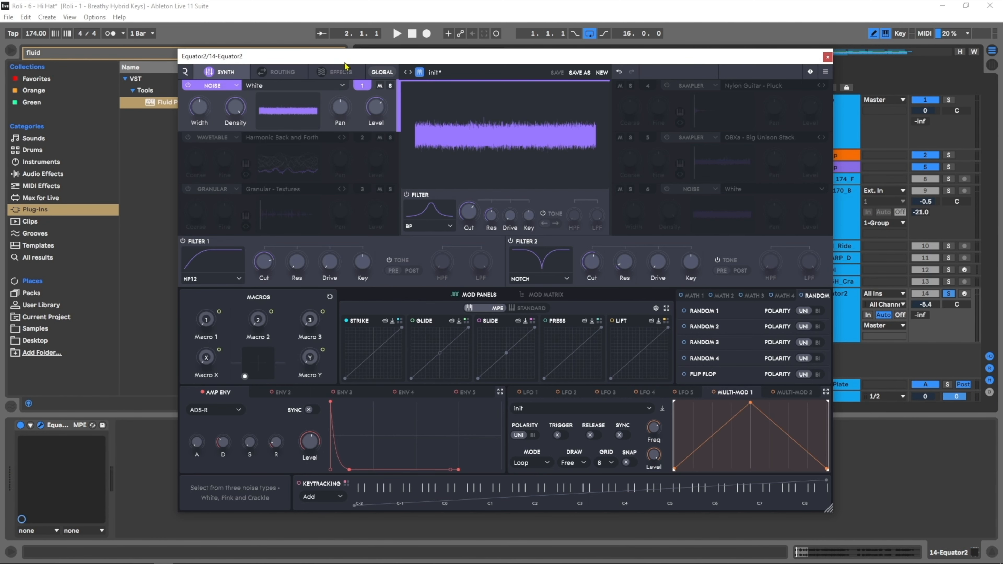
- Add a Compressor in effects slot 11 and load its High Hat Compr preset
{"action": "left_click", "coordinate": [341, 73]}
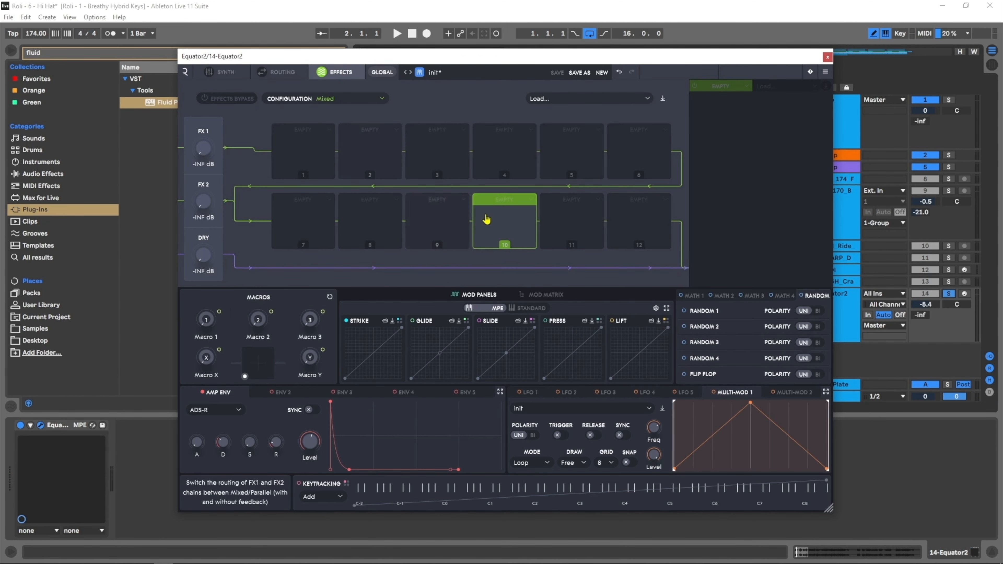
{"action": "left_click", "coordinate": [573, 226]}
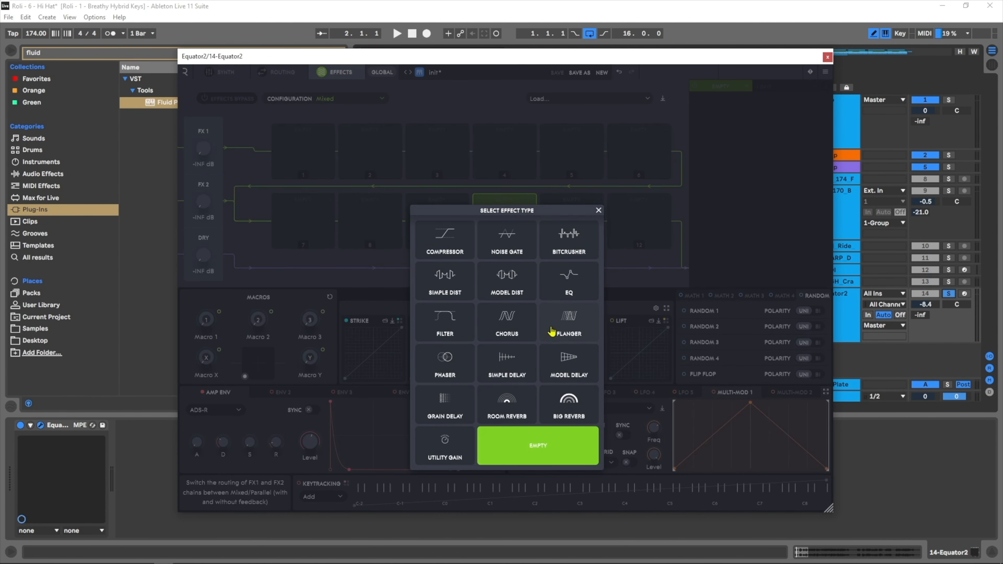
{"action": "left_click", "coordinate": [445, 240]}
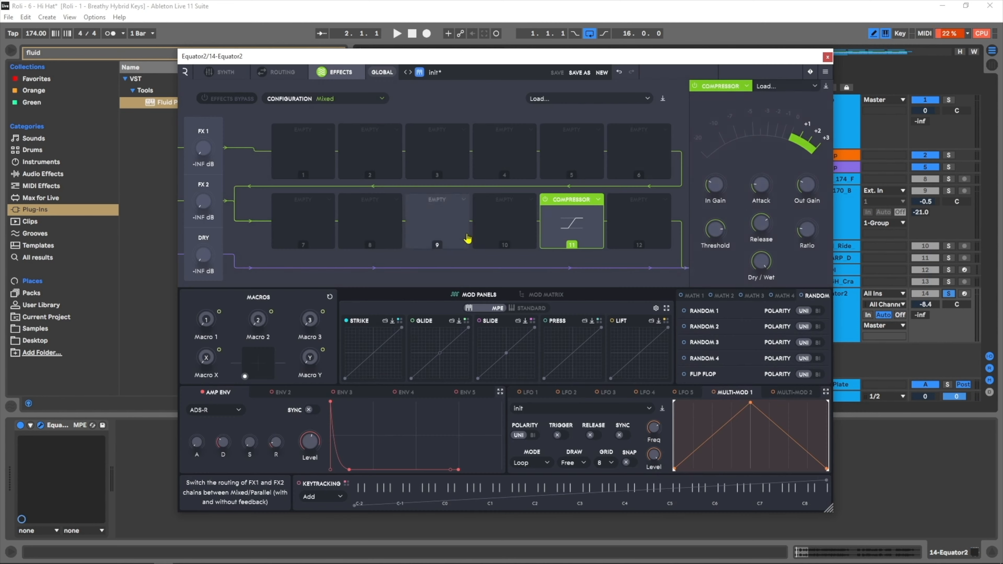
{"action": "left_click", "coordinate": [770, 87]}
{"action": "left_click", "coordinate": [572, 130]}
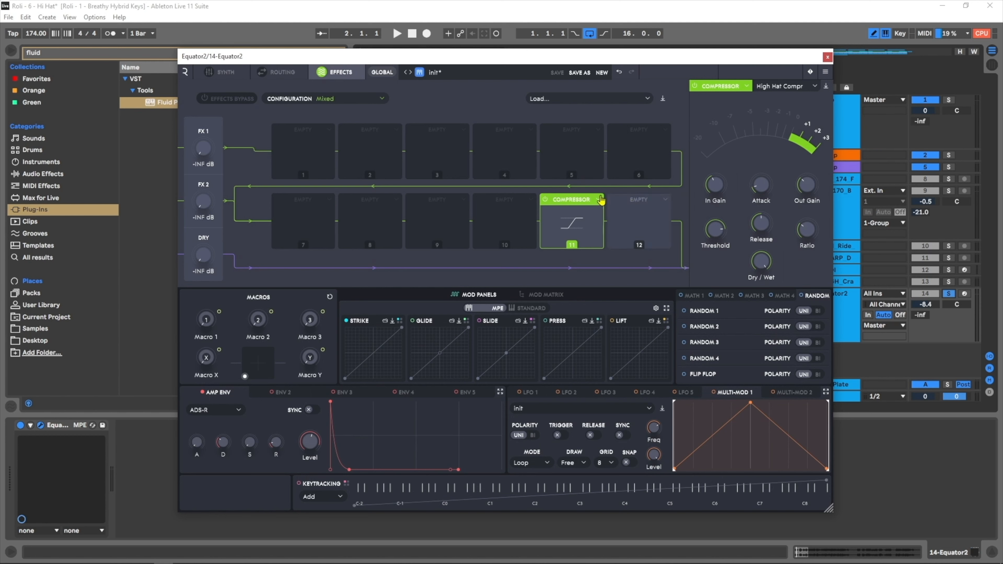
- Add an EQ in effects slot 1 and load its High Hat EQ preset
{"action": "left_click", "coordinate": [315, 160]}
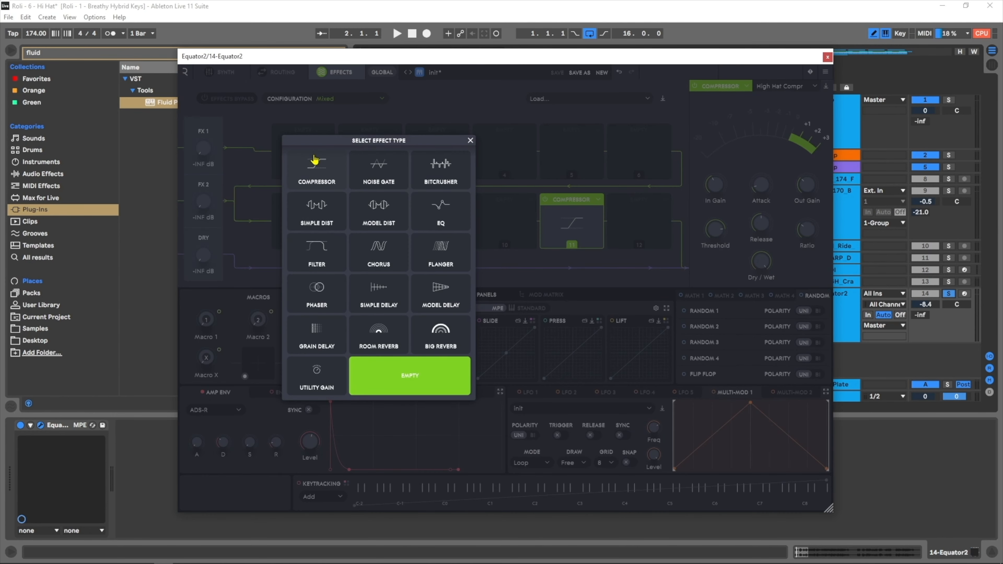
{"action": "left_click", "coordinate": [439, 209]}
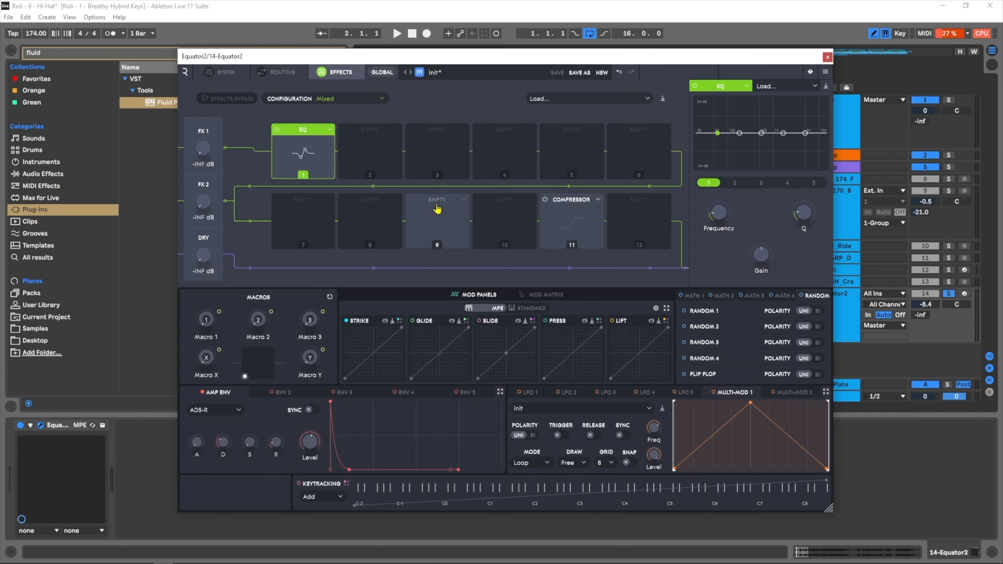
{"action": "left_click", "coordinate": [777, 84]}
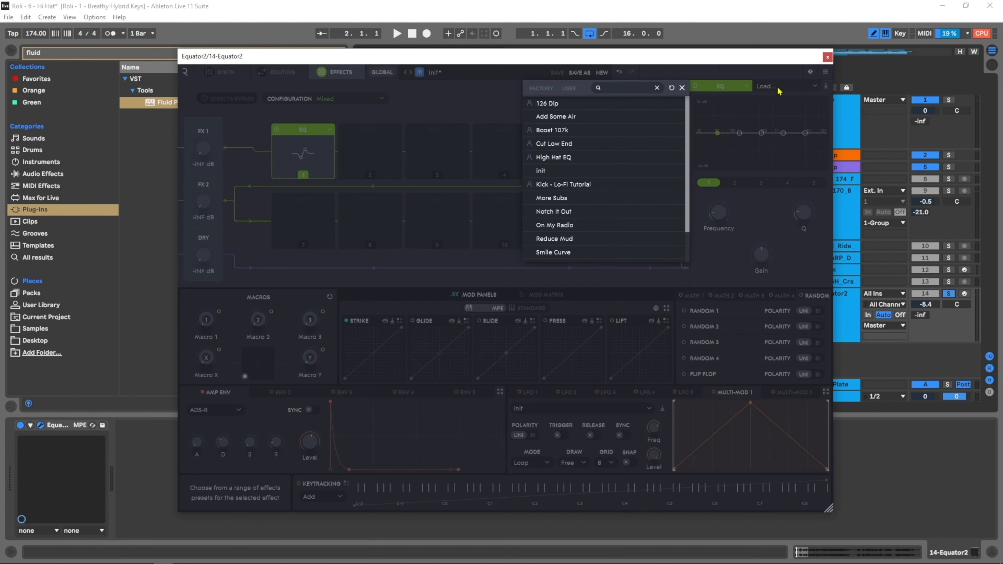
{"action": "left_click", "coordinate": [558, 158]}
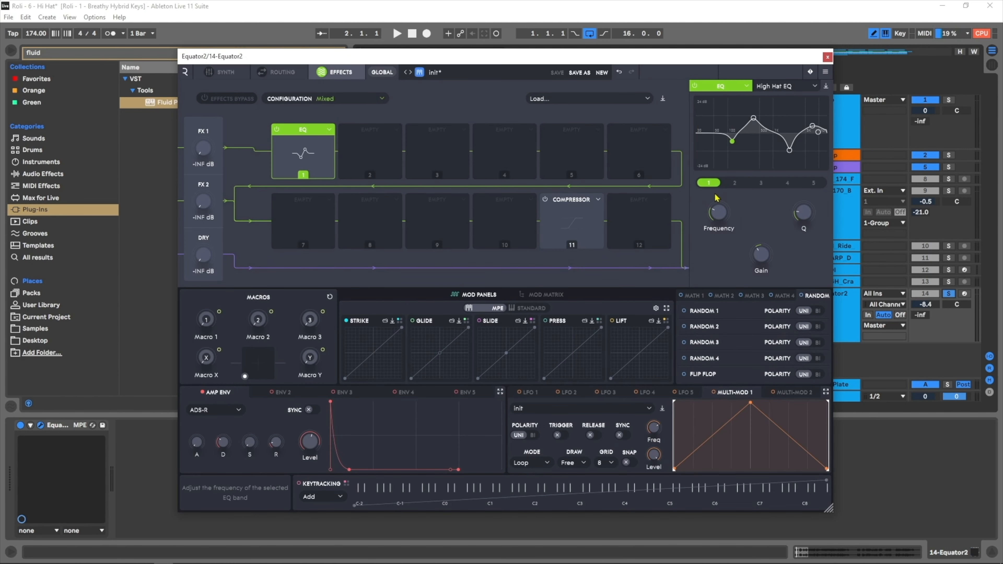
- Review the settings of EQ bands 2 through 5 in the High Hat EQ preset
{"action": "left_click", "coordinate": [734, 182]}
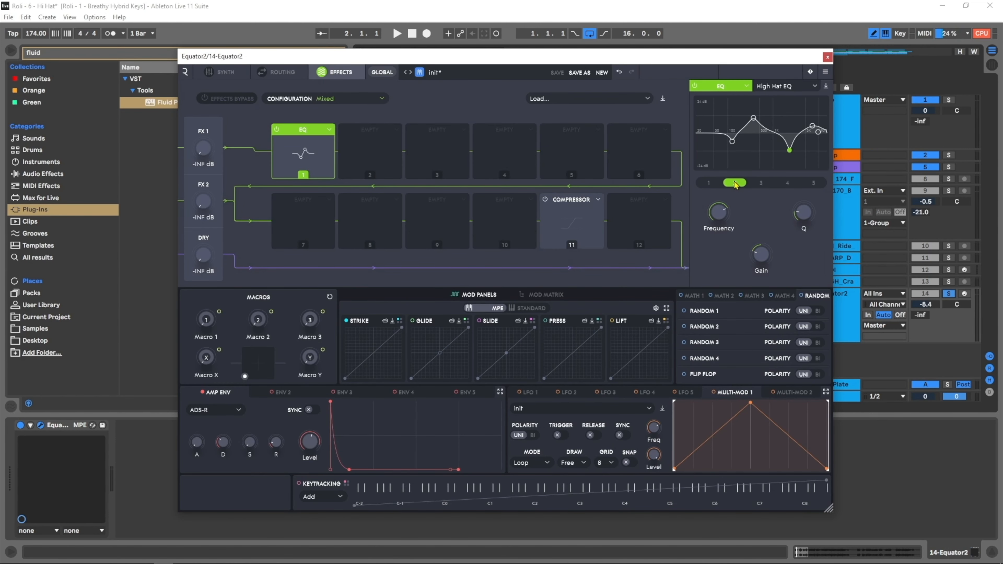
{"action": "left_click", "coordinate": [760, 183]}
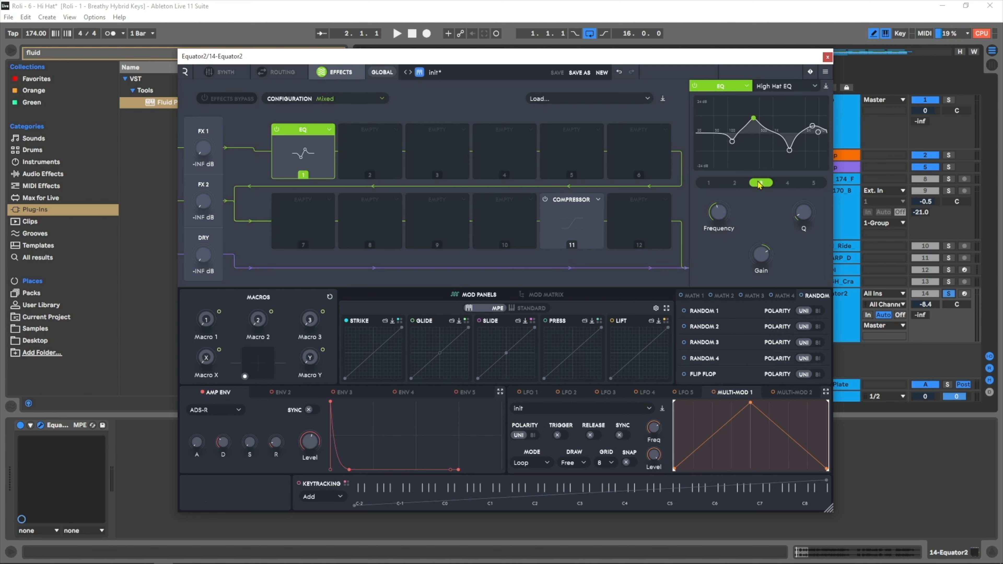
{"action": "left_click", "coordinate": [785, 185]}
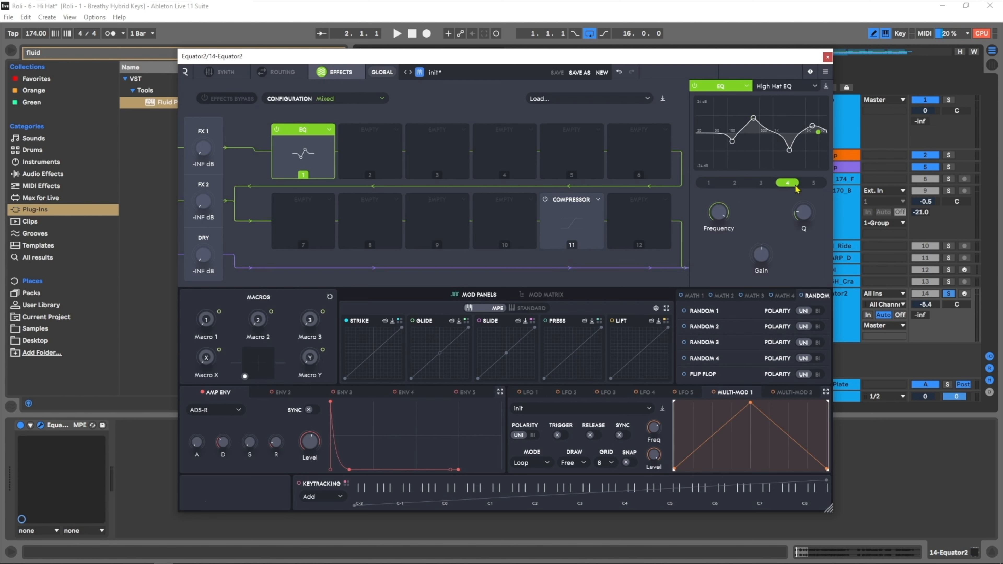
{"action": "left_click", "coordinate": [814, 184]}
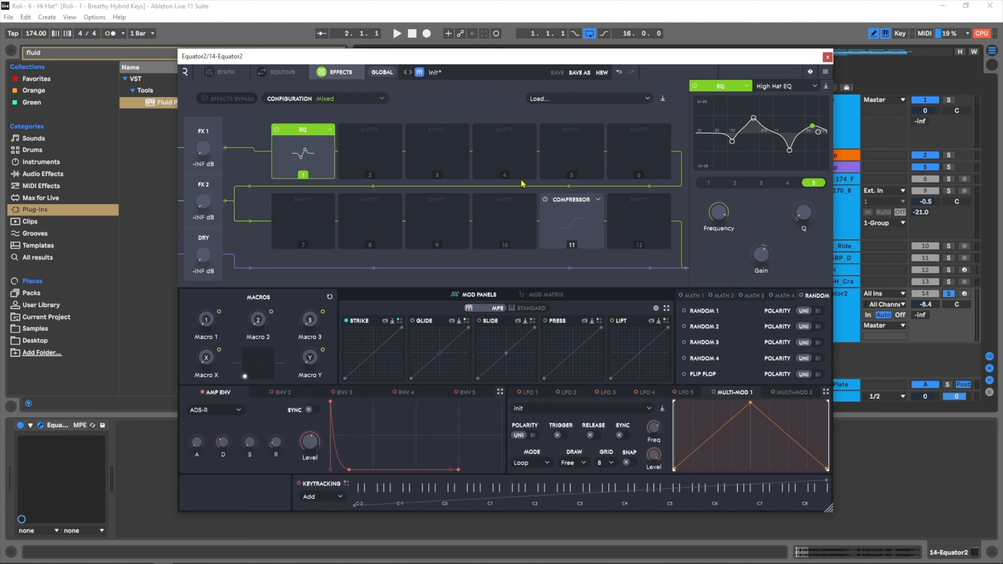
- Play the loop, compare the sound with the EQ bypassed and enabled, and check the Compressor in slot 11
{"action": "key", "text": "space"}
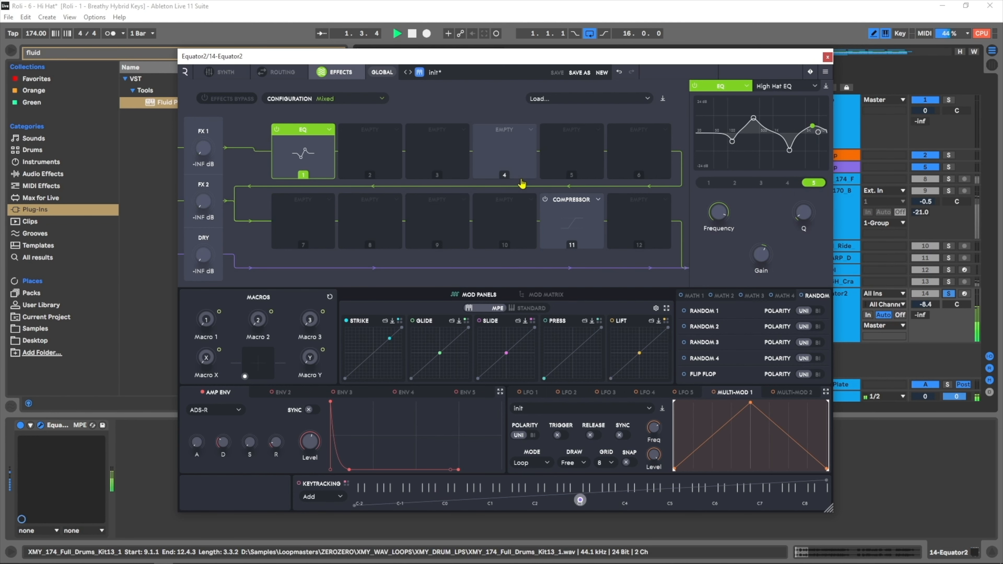
{"action": "left_click", "coordinate": [276, 133]}
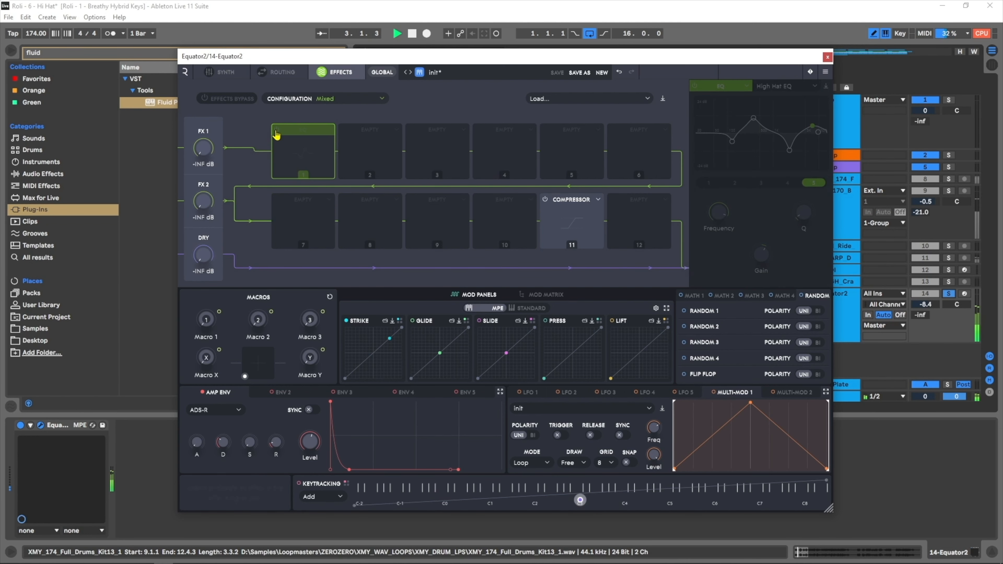
{"action": "left_click", "coordinate": [276, 133]}
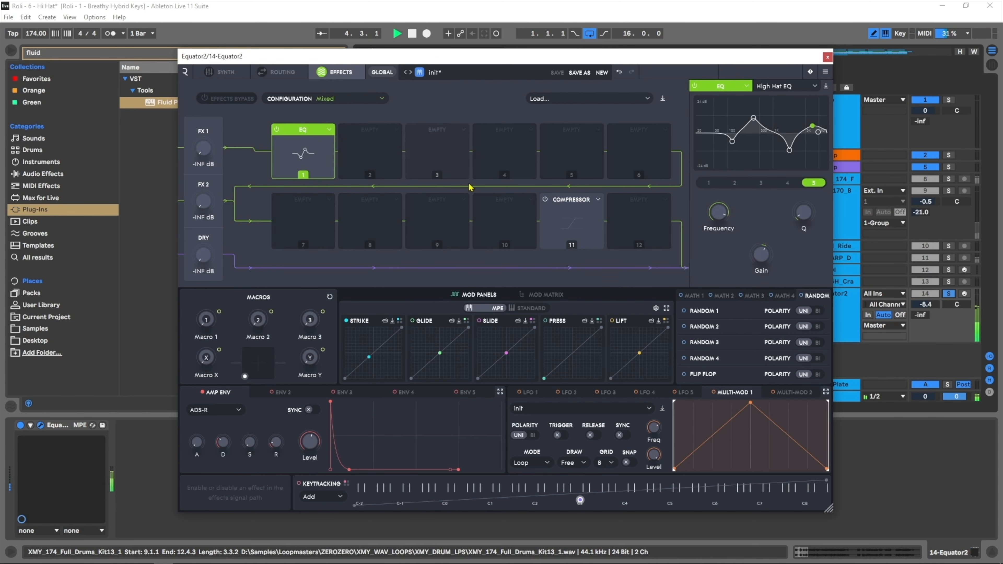
{"action": "left_click", "coordinate": [544, 199]}
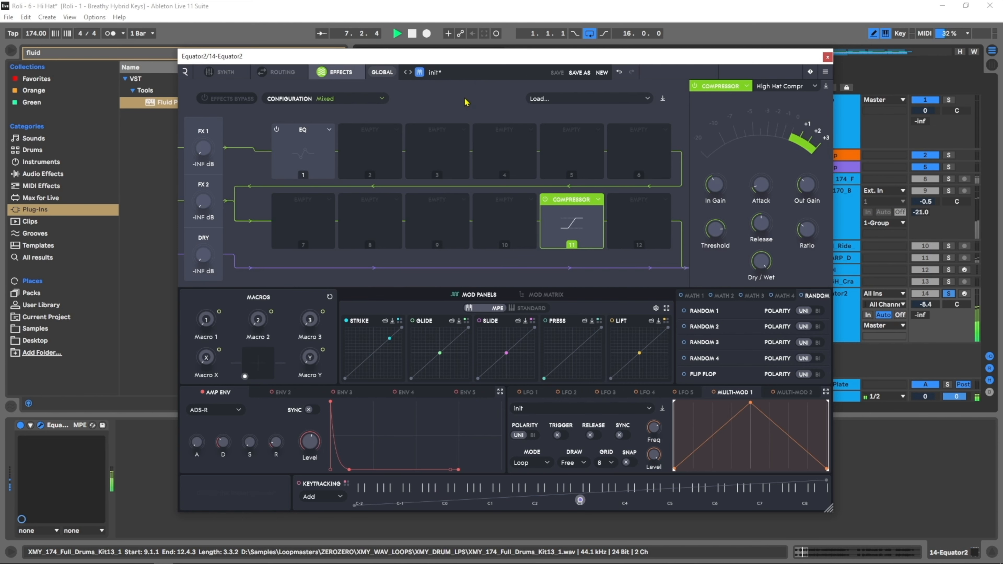
{"action": "key", "text": "space"}
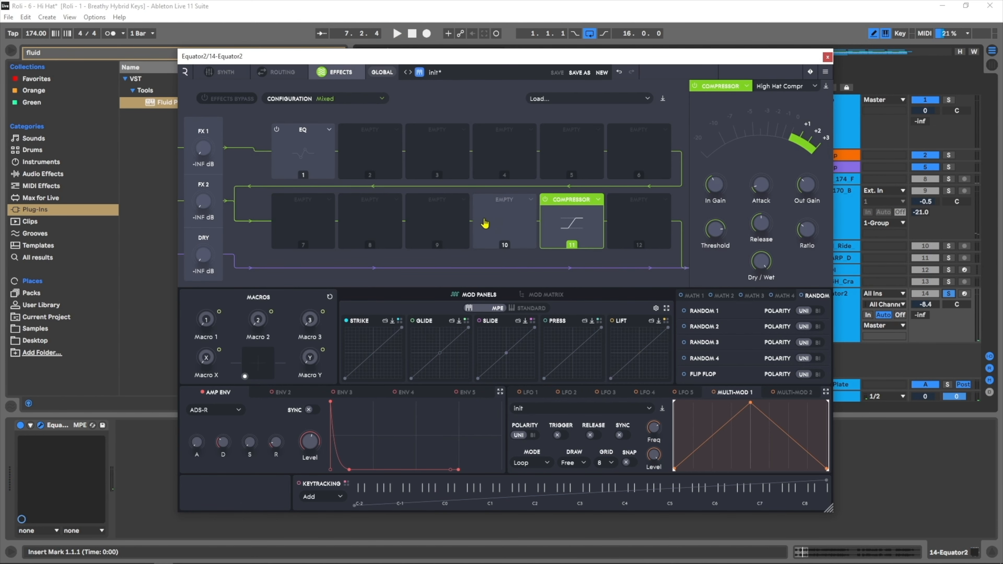
- Add a Big Reverb in effects slot 10, load its Big and Washed Out preset, lower the Dry/Wet amount and audition it
{"action": "left_click", "coordinate": [496, 222]}
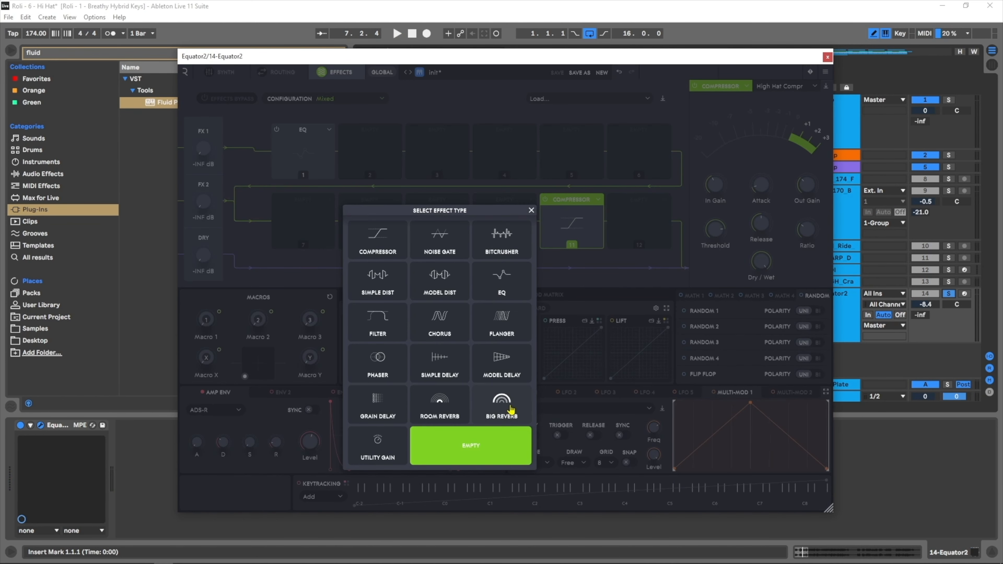
{"action": "left_click", "coordinate": [502, 407]}
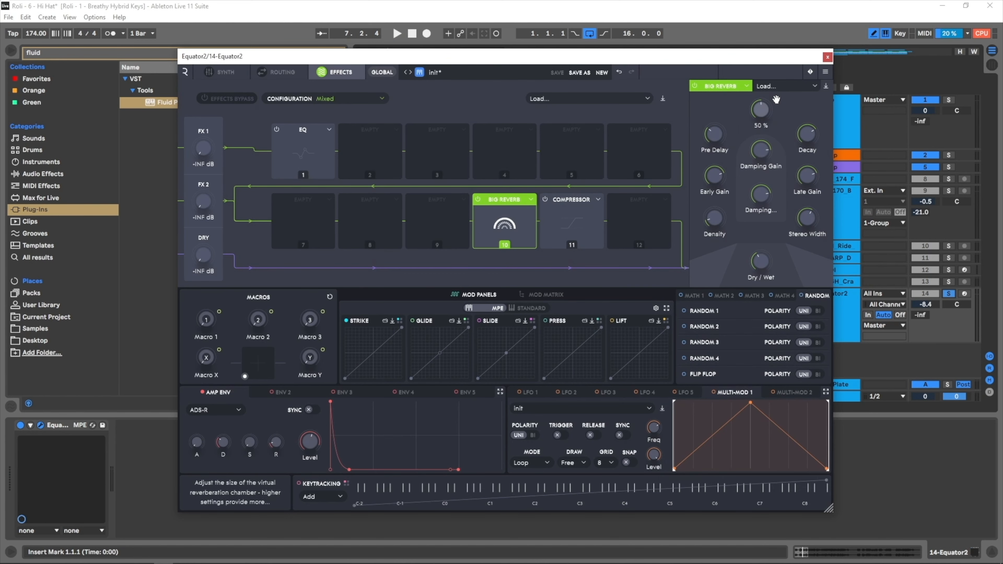
{"action": "left_click", "coordinate": [785, 87]}
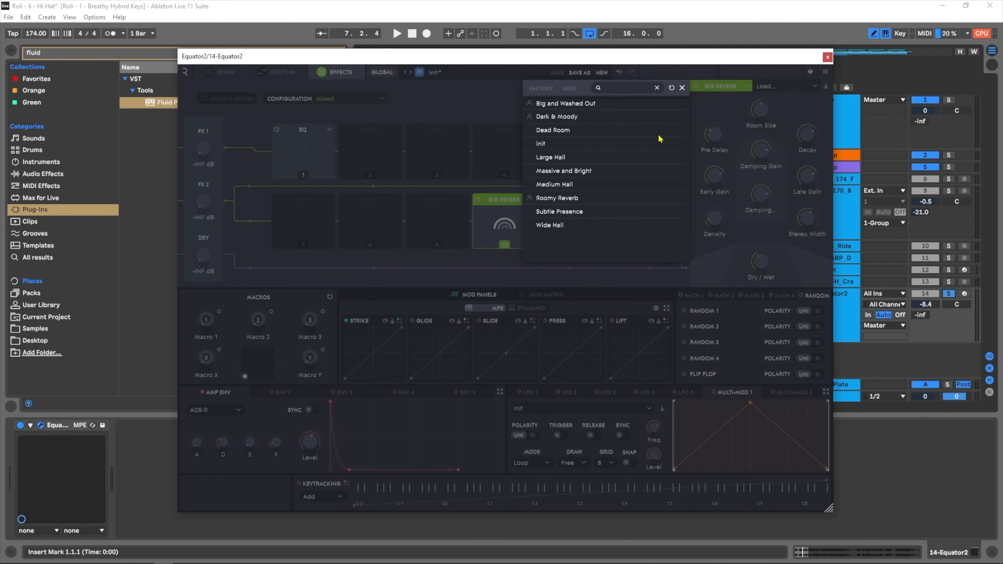
{"action": "left_click", "coordinate": [553, 103]}
{"action": "mouse_move", "coordinate": [756, 268]}
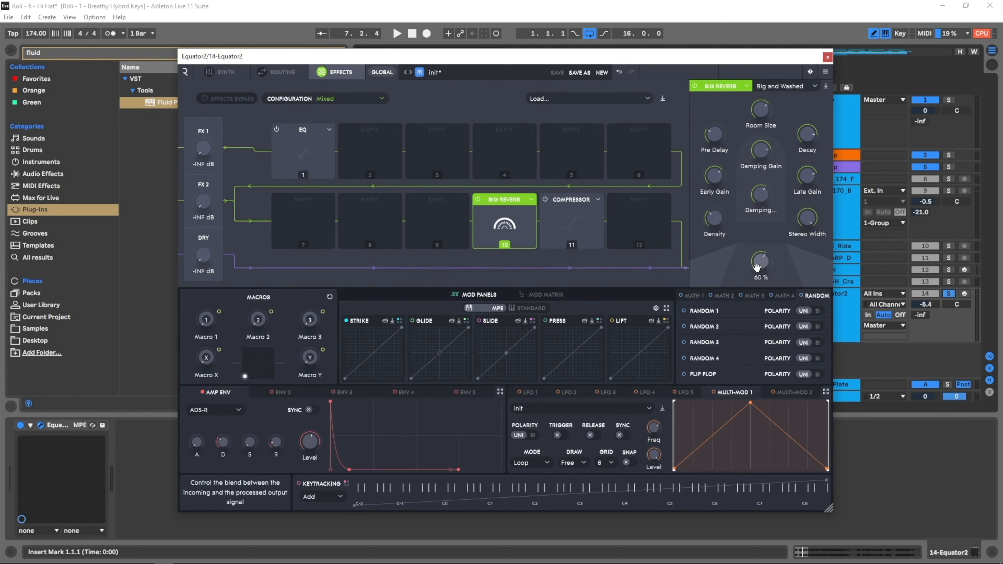
{"action": "left_click_drag", "start_coordinate": [755, 257], "coordinate": [740, 291]}
{"action": "key", "text": "space"}
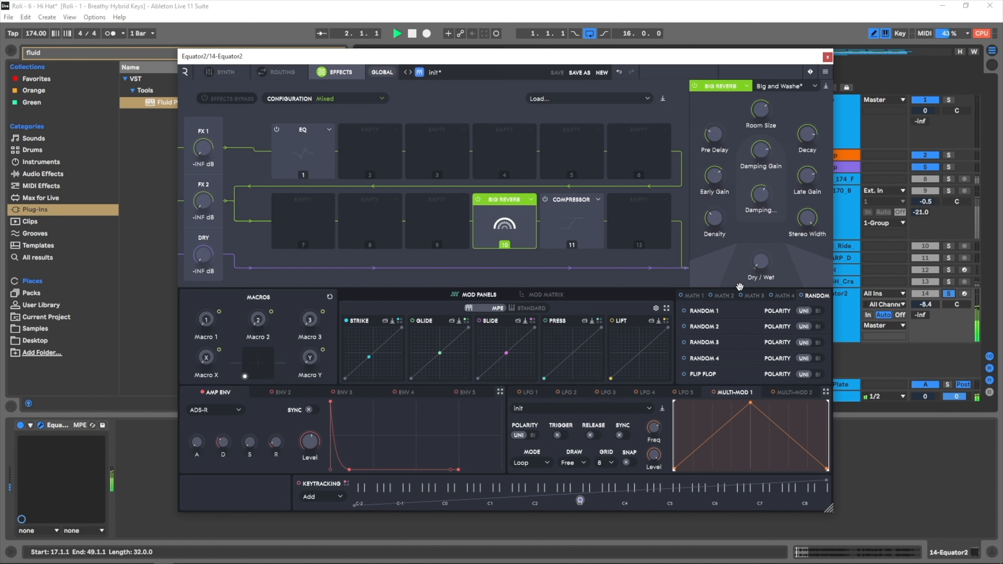
{"action": "key", "text": "space"}
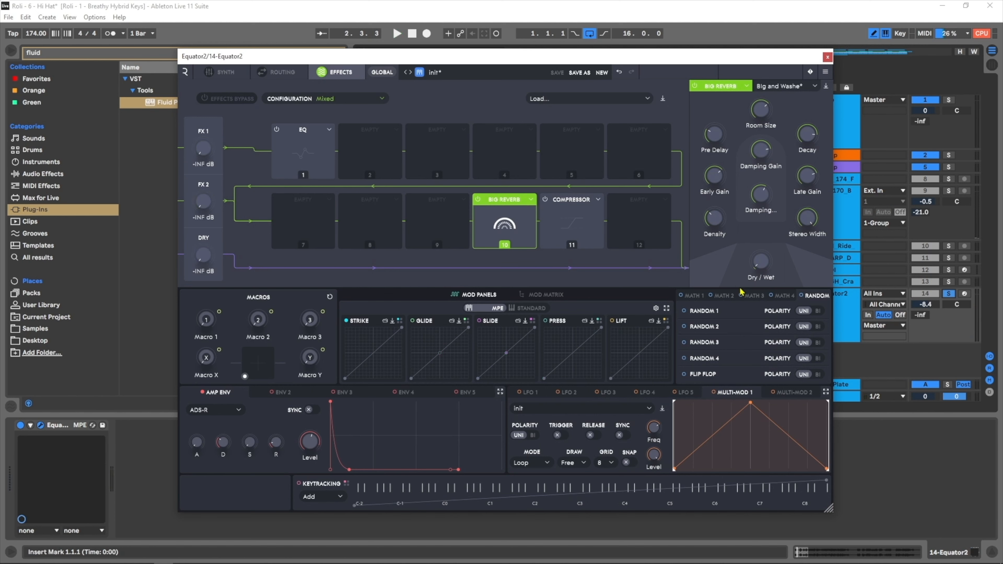
- Enable sound source 4 as a Noise engine and set its noise type to Crackle
{"action": "left_click", "coordinate": [233, 77]}
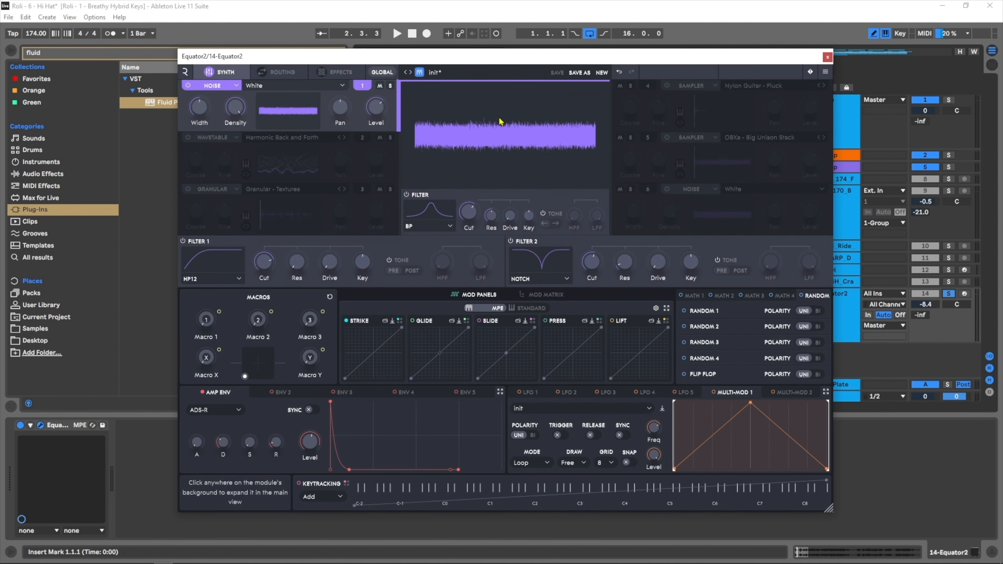
{"action": "left_click", "coordinate": [698, 88]}
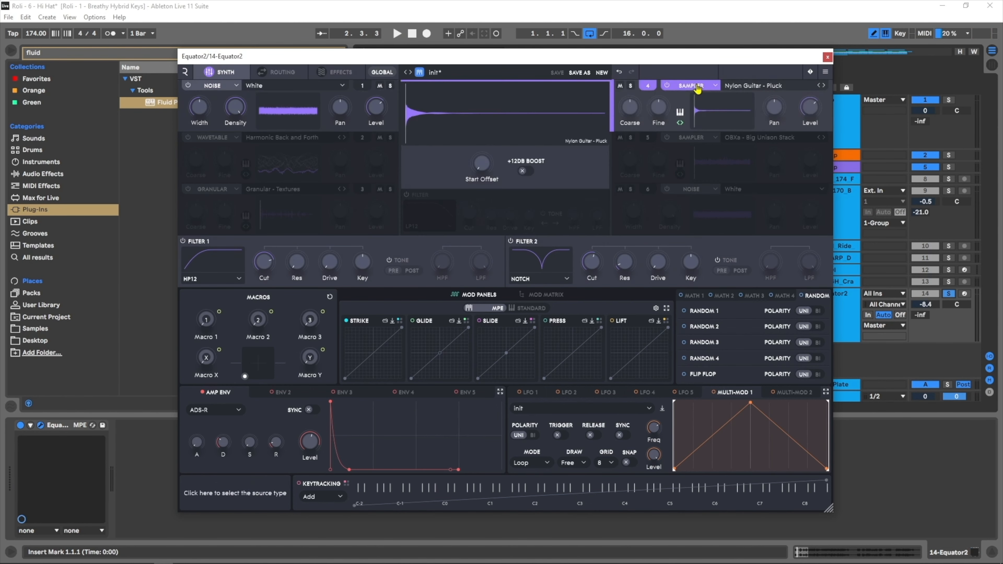
{"action": "left_click", "coordinate": [697, 89]}
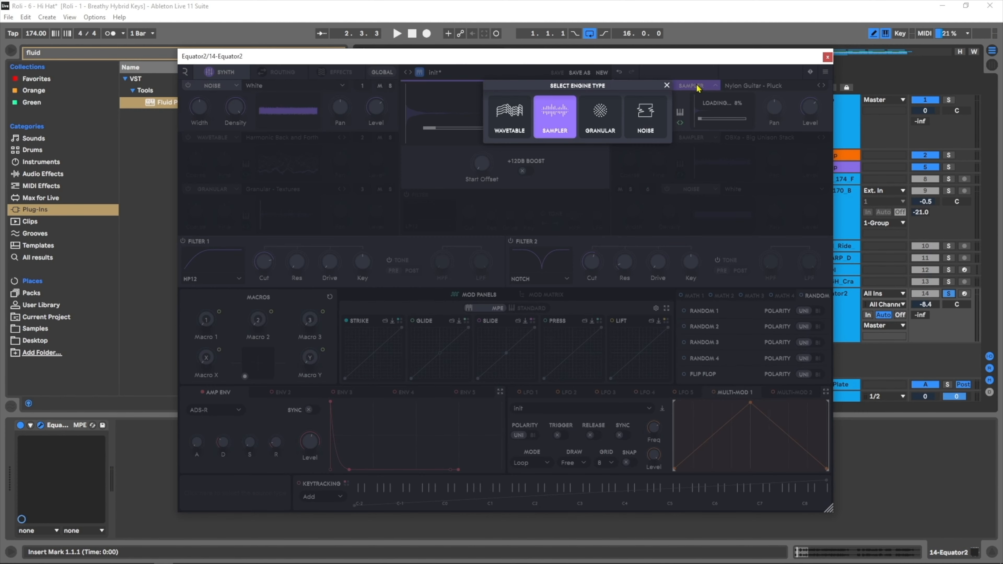
{"action": "left_click", "coordinate": [648, 113]}
{"action": "left_click", "coordinate": [731, 86]}
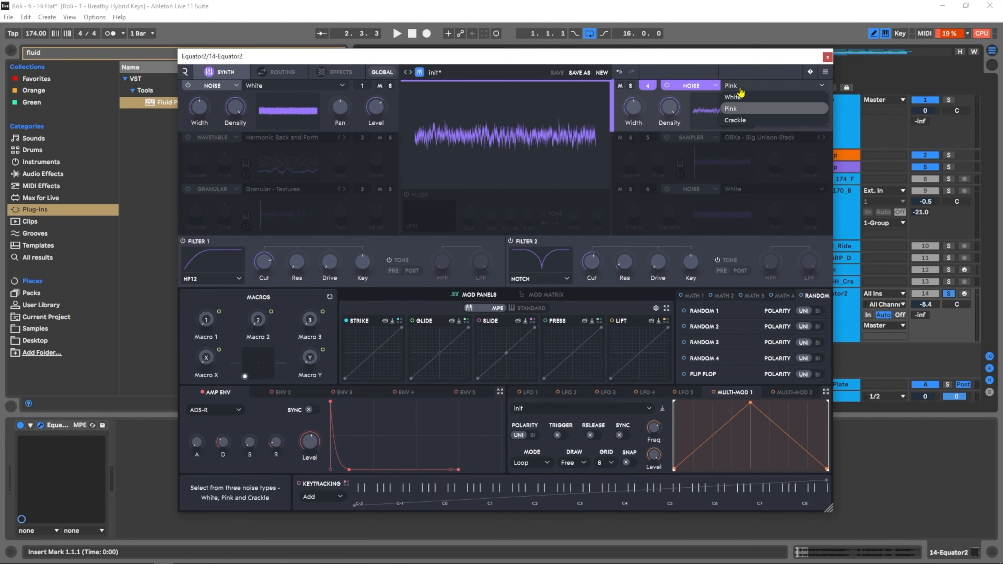
{"action": "left_click", "coordinate": [728, 123]}
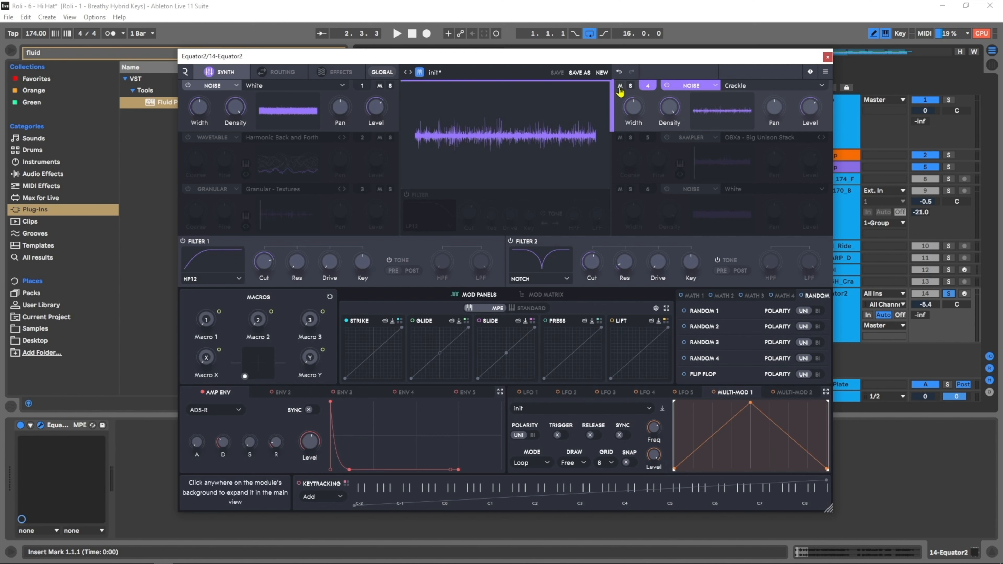
- Solo the Crackle noise in source 4 and audition it while varying its Density and Width
{"action": "left_click", "coordinate": [631, 85]}
{"action": "key", "text": "space"}
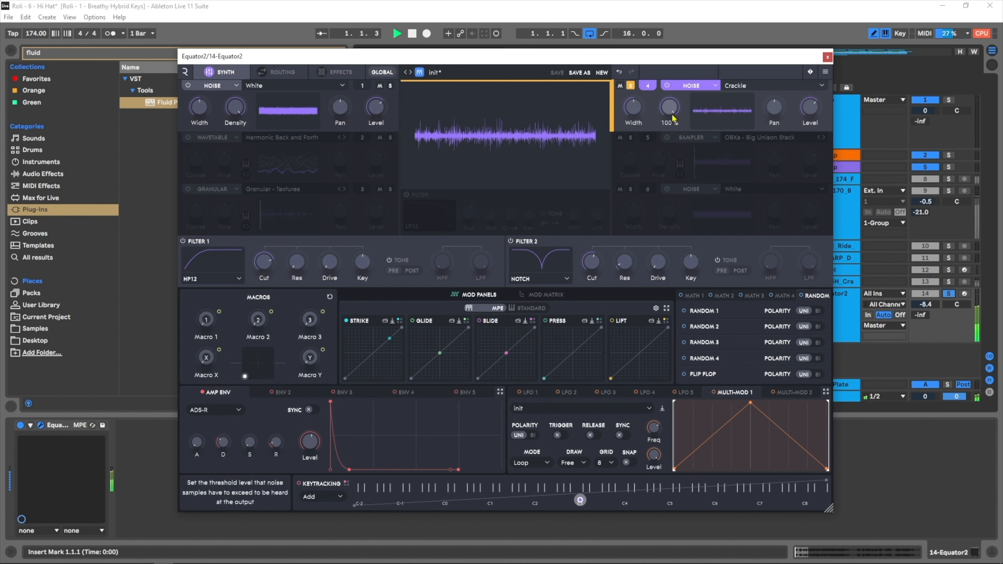
{"action": "key", "text": "space"}
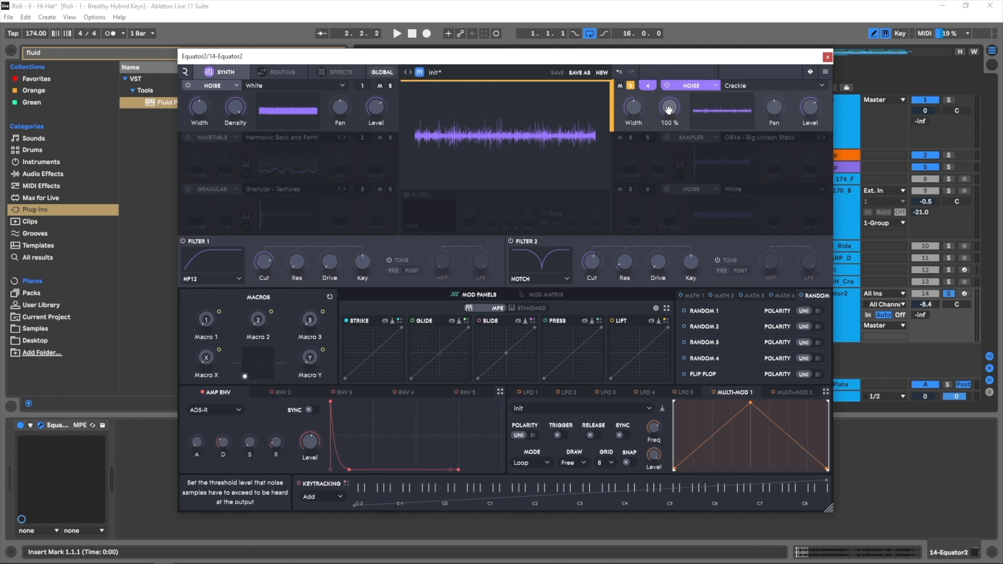
{"action": "key", "text": "space"}
{"action": "left_click_drag", "start_coordinate": [669, 108], "coordinate": [670, 155]}
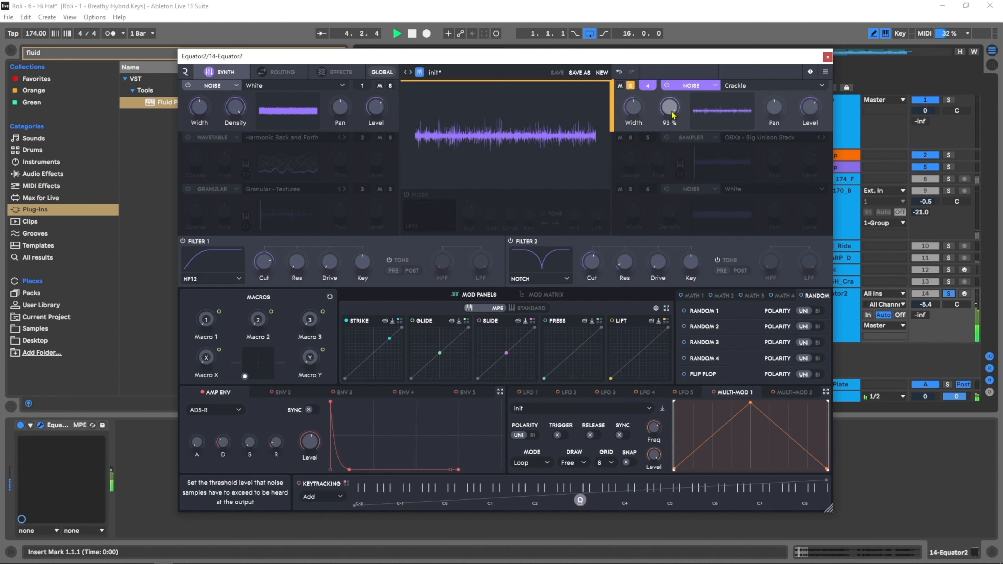
{"action": "left_click_drag", "start_coordinate": [634, 110], "coordinate": [668, 137]}
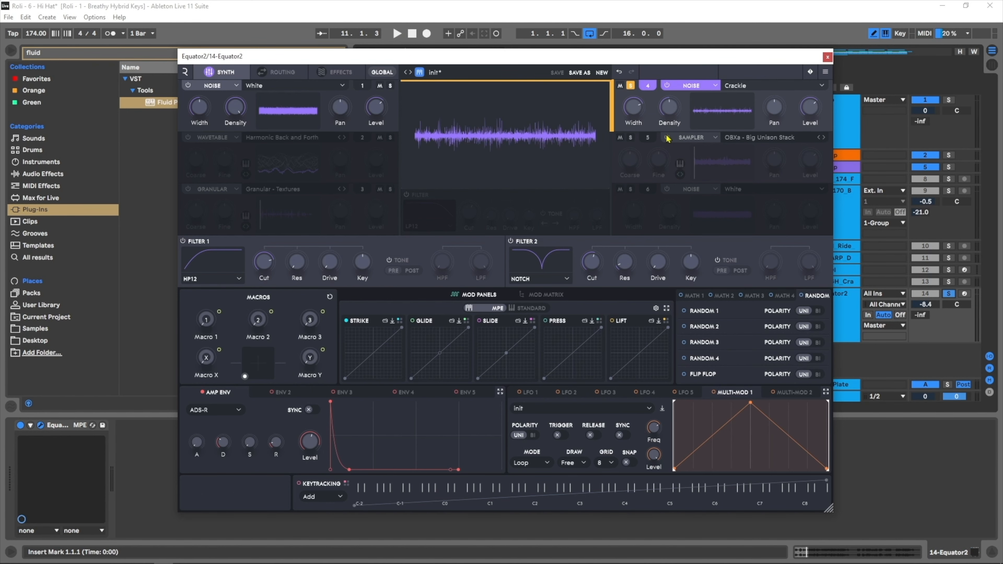
- Assign Envelope 2 as a modulation source for the level of source 4
{"action": "right_click", "coordinate": [810, 107]}
{"action": "left_click", "coordinate": [403, 304]}
{"action": "mouse_move", "coordinate": [395, 316]}
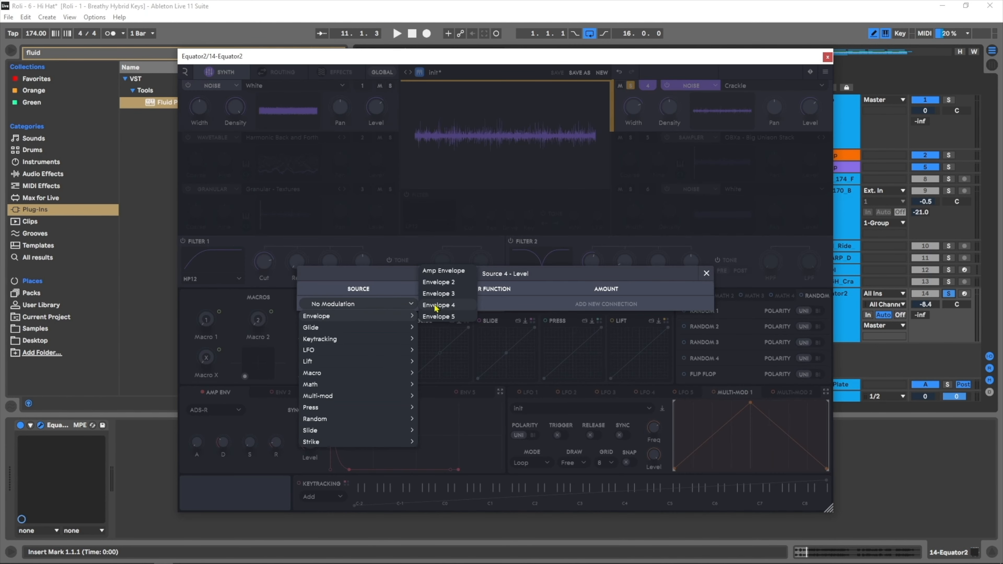
{"action": "left_click", "coordinate": [435, 305]}
{"action": "left_click", "coordinate": [584, 304]}
{"action": "left_click", "coordinate": [707, 273]}
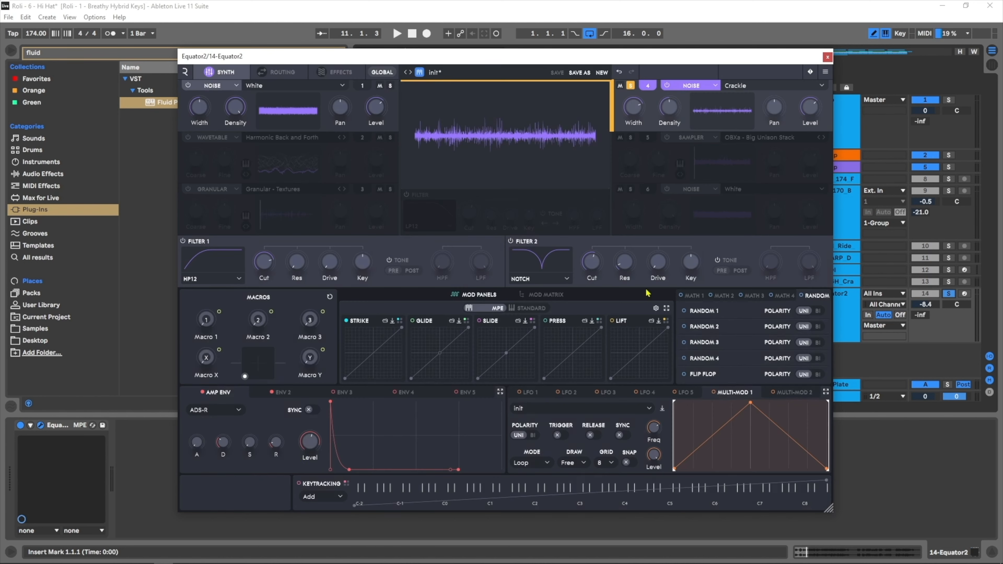
- Shape Envelope 2 with zero sustain and a short, steep curved decay, comparing it with the amp envelope and auditioning it
{"action": "left_click", "coordinate": [282, 392]}
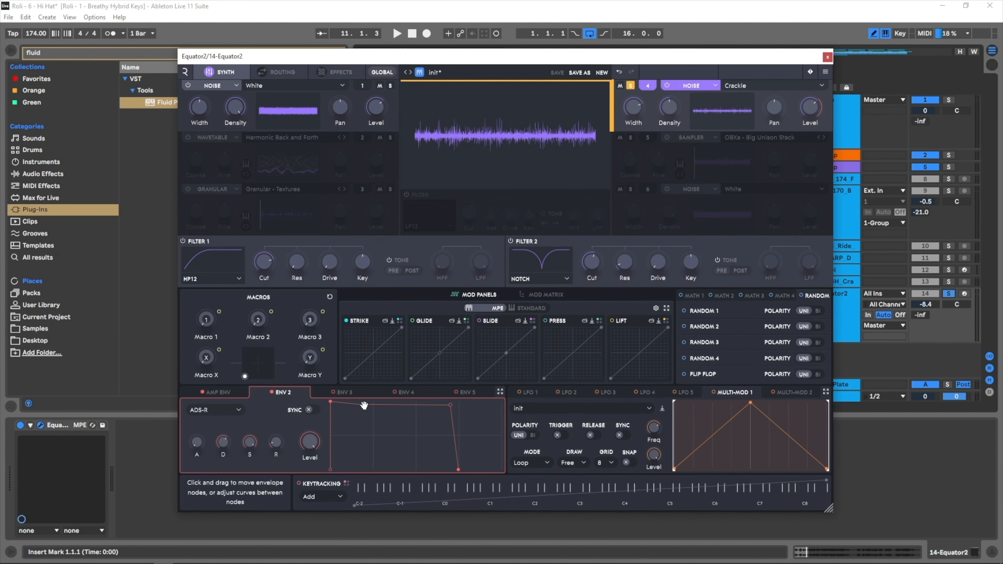
{"action": "left_click_drag", "start_coordinate": [365, 404], "coordinate": [358, 471]}
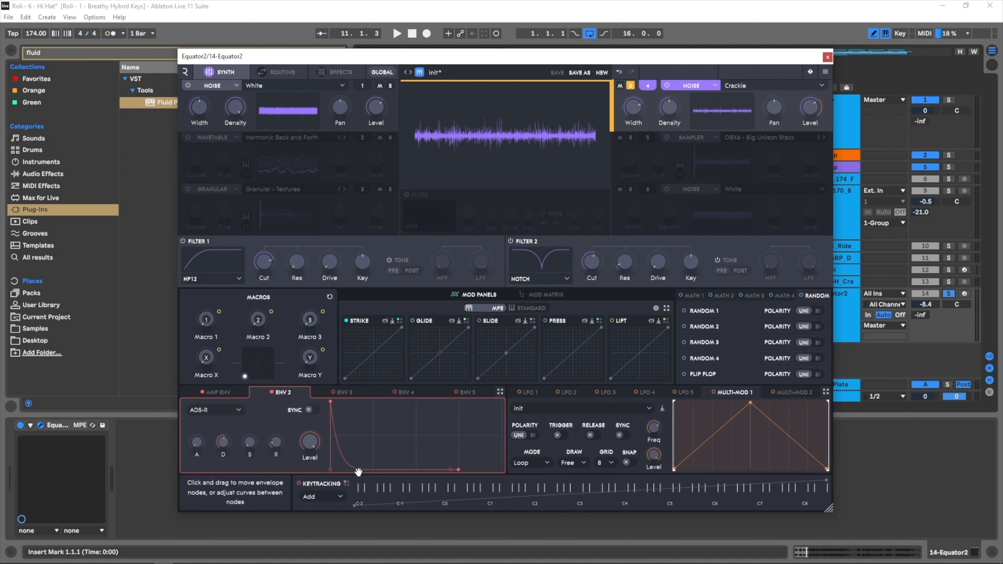
{"action": "left_click", "coordinate": [236, 393]}
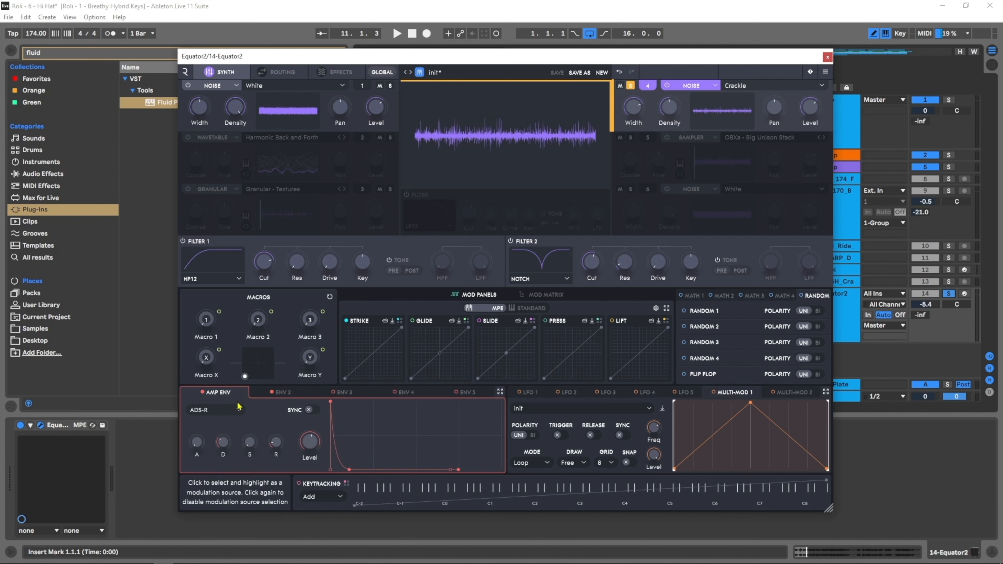
{"action": "left_click", "coordinate": [282, 392]}
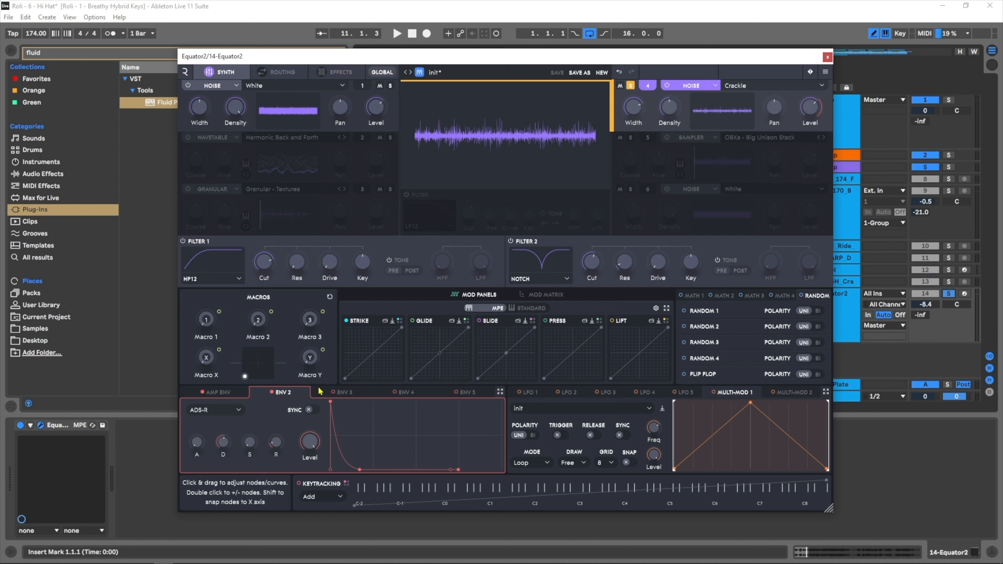
{"action": "key", "text": "space"}
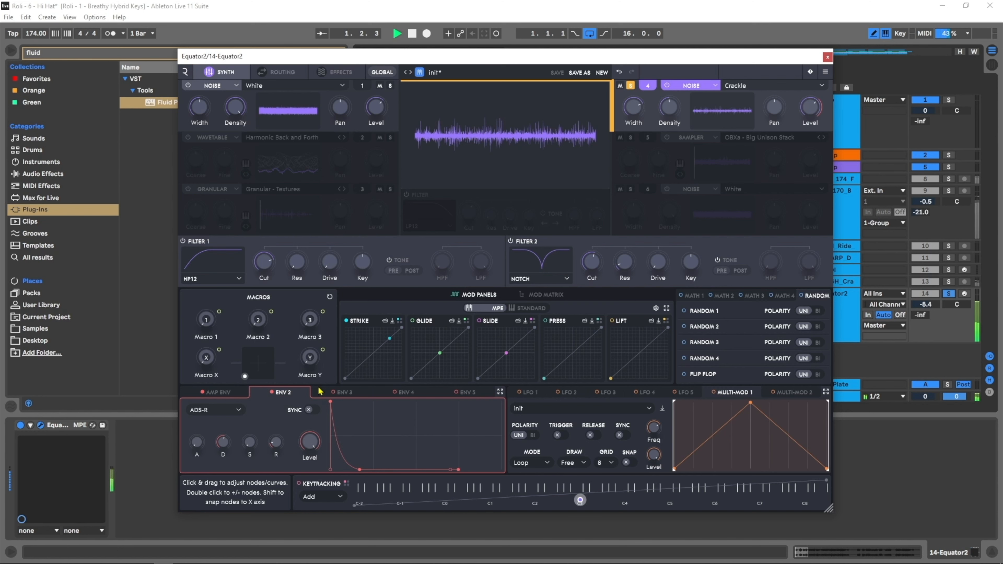
{"action": "left_click_drag", "start_coordinate": [359, 470], "coordinate": [344, 480]}
{"action": "key", "text": "space"}
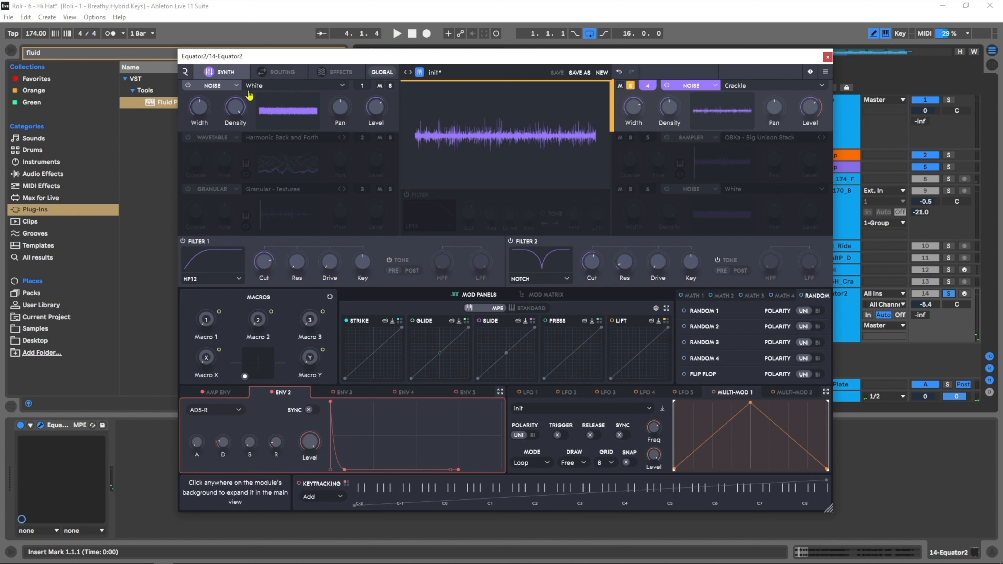
- Assign Multi-mod 1 as a modulation source for the level of source 1 with an amount of 100
{"action": "right_click", "coordinate": [372, 108]}
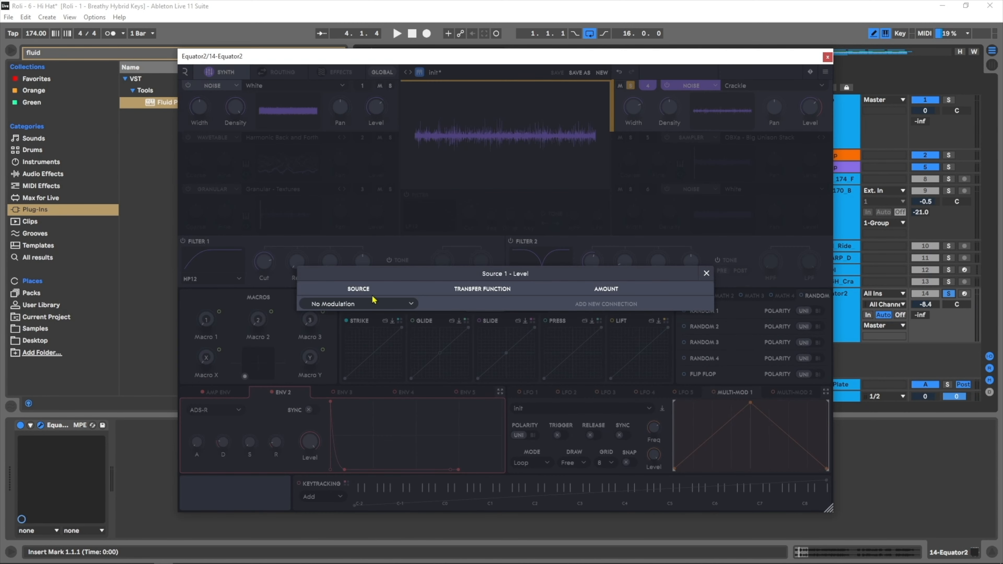
{"action": "left_click", "coordinate": [368, 304]}
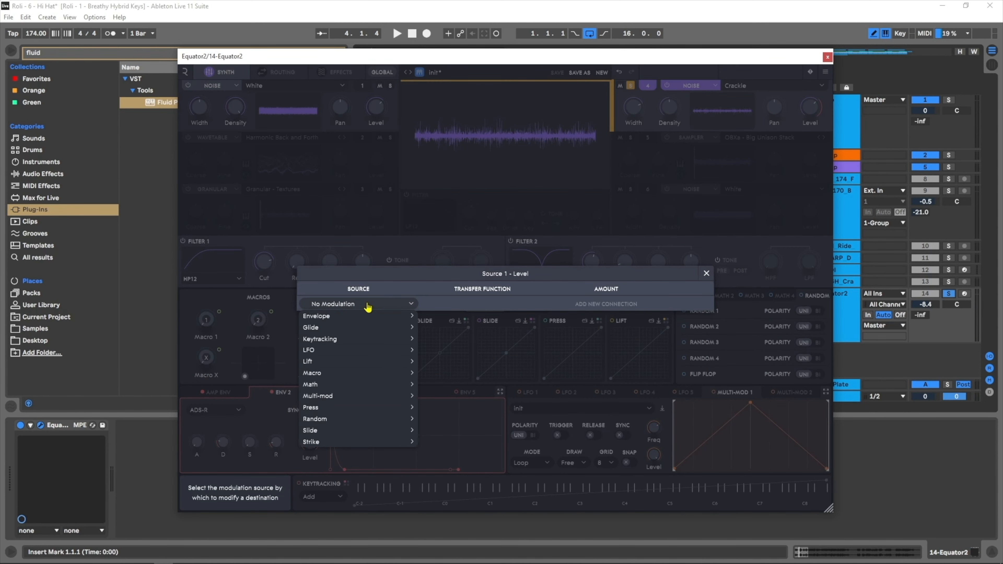
{"action": "mouse_move", "coordinate": [348, 396]}
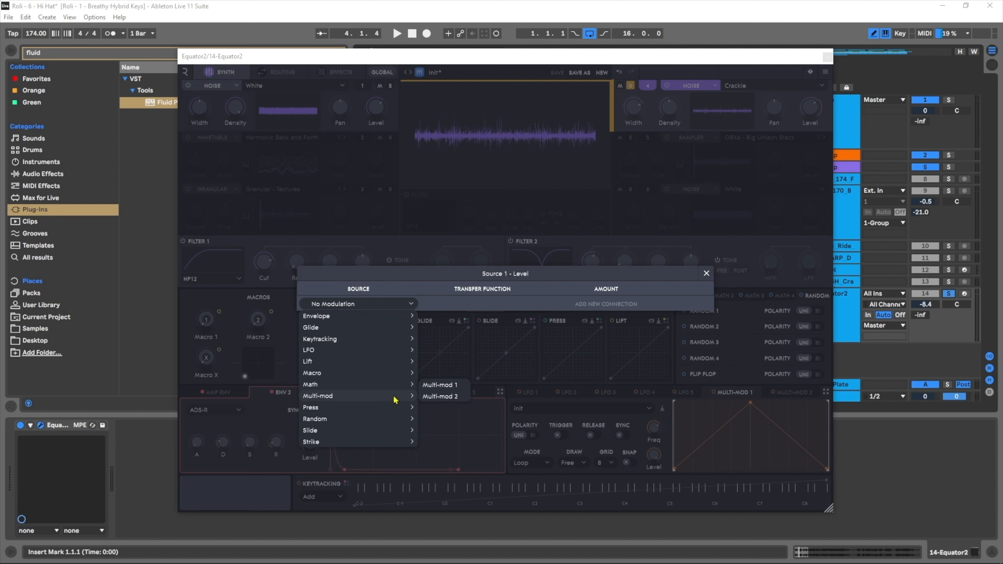
{"action": "left_click", "coordinate": [443, 385]}
{"action": "left_click", "coordinate": [606, 305]}
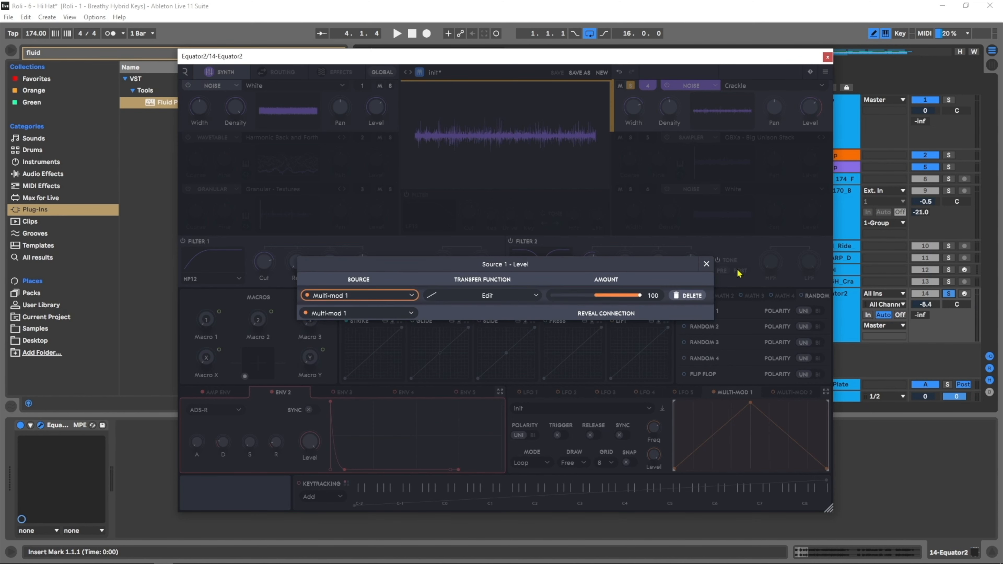
{"action": "left_click", "coordinate": [705, 264]}
- Set Multi-mod 1 to about 9.54 Hz in One-Shot mode and load the factory shape Envelope - AR
{"action": "left_click_drag", "start_coordinate": [654, 428], "coordinate": [650, 444]}
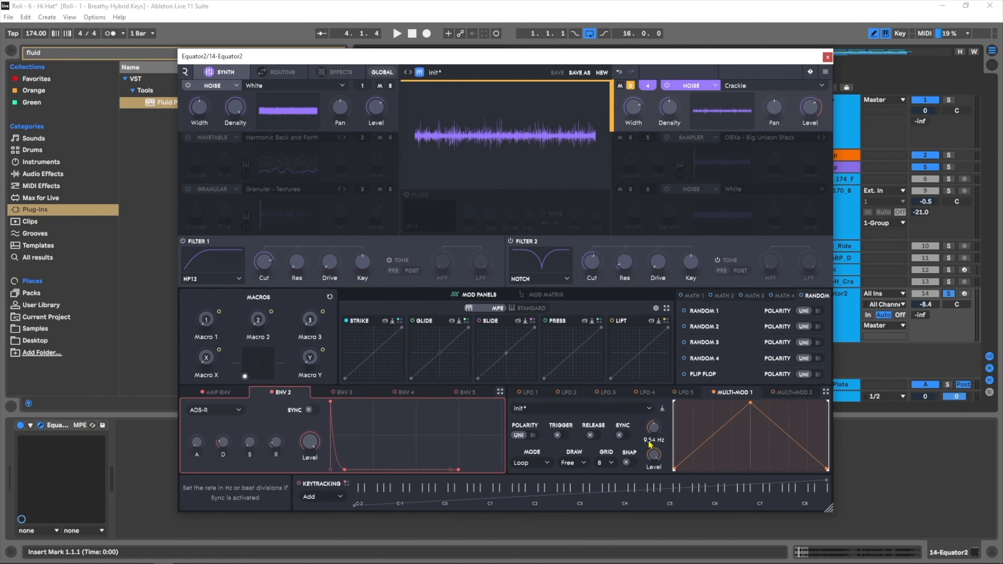
{"action": "left_click", "coordinate": [538, 465]}
{"action": "left_click", "coordinate": [529, 476]}
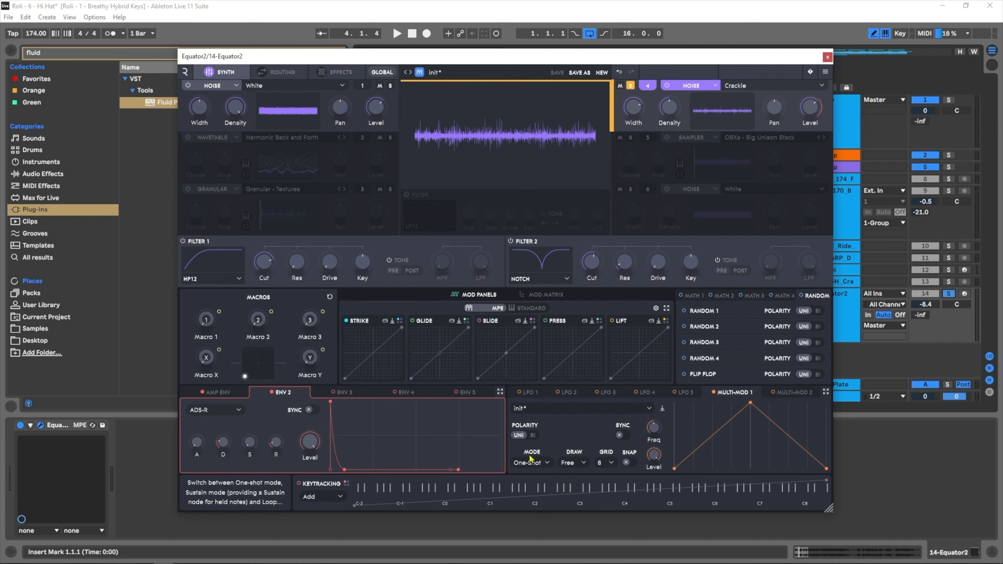
{"action": "left_click", "coordinate": [538, 414]}
{"action": "left_click", "coordinate": [395, 367]}
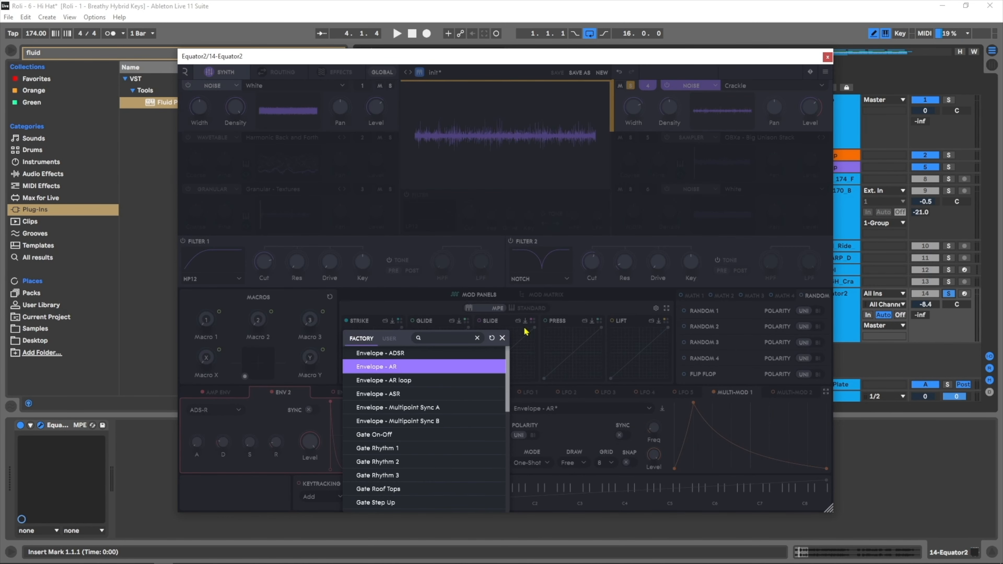
{"action": "left_click", "coordinate": [502, 338]}
- Add two nodes to the Multi-mod 1 curve and lower the second to zero, forming a two-stage decay
{"action": "double_click", "coordinate": [706, 424]}
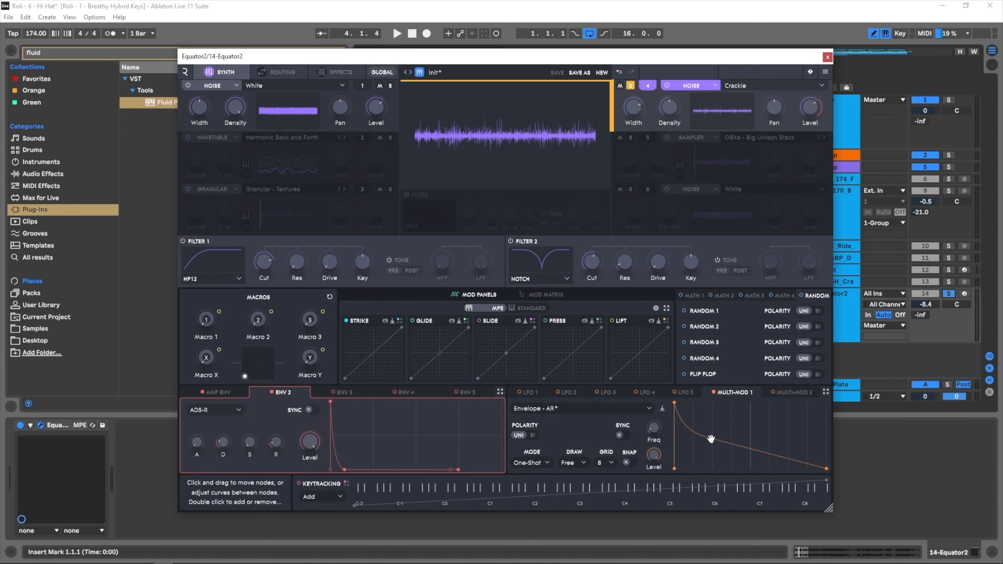
{"action": "double_click", "coordinate": [777, 452]}
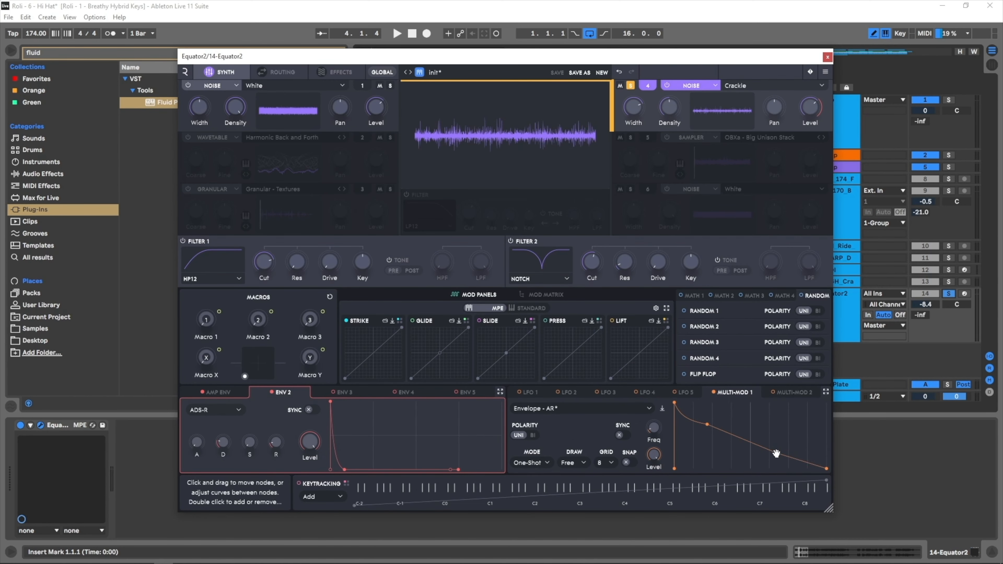
{"action": "left_click_drag", "start_coordinate": [777, 452], "coordinate": [762, 468]}
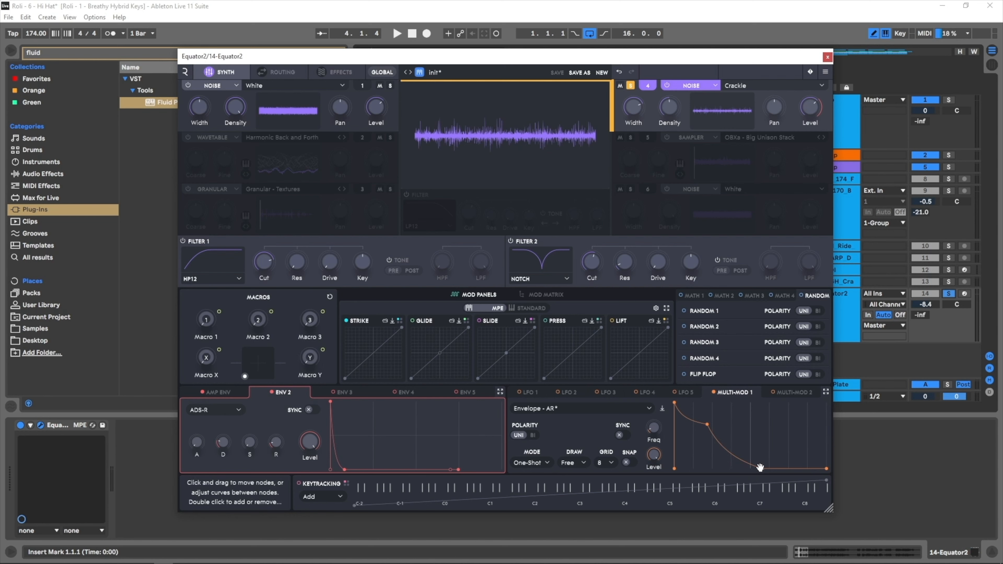
- Solo the white noise in source 1, audition it while fine-tuning the Multi-mod 1 nodes, and release the solo
{"action": "left_click", "coordinate": [390, 85]}
{"action": "key", "text": "space"}
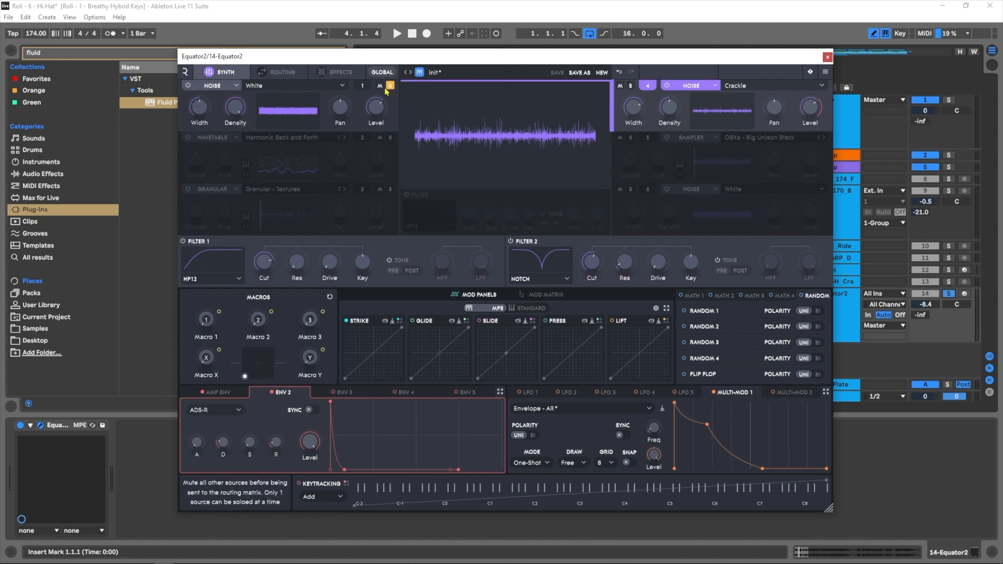
{"action": "left_click_drag", "start_coordinate": [789, 479], "coordinate": [706, 419]}
{"action": "key", "text": "space"}
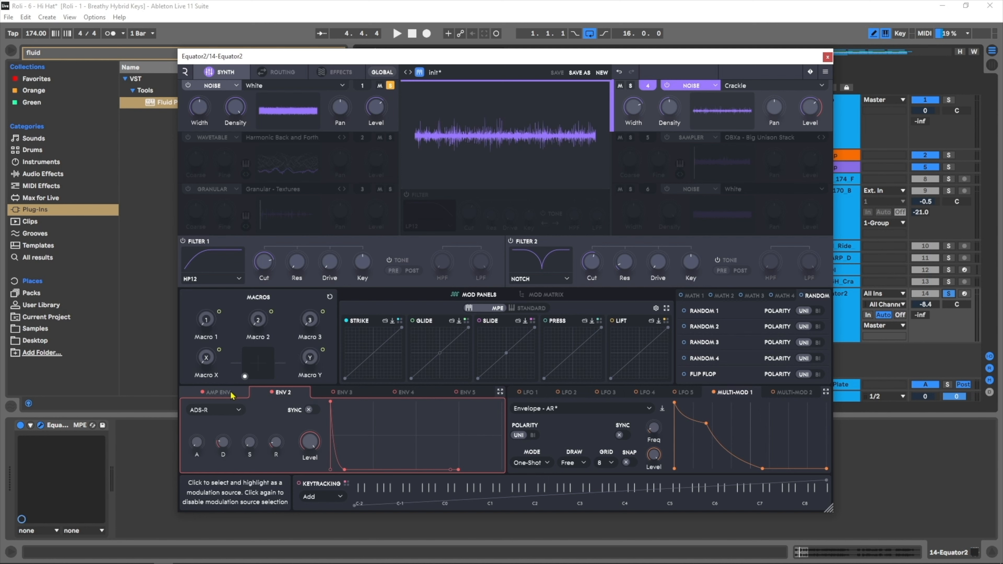
{"action": "left_click", "coordinate": [390, 85]}
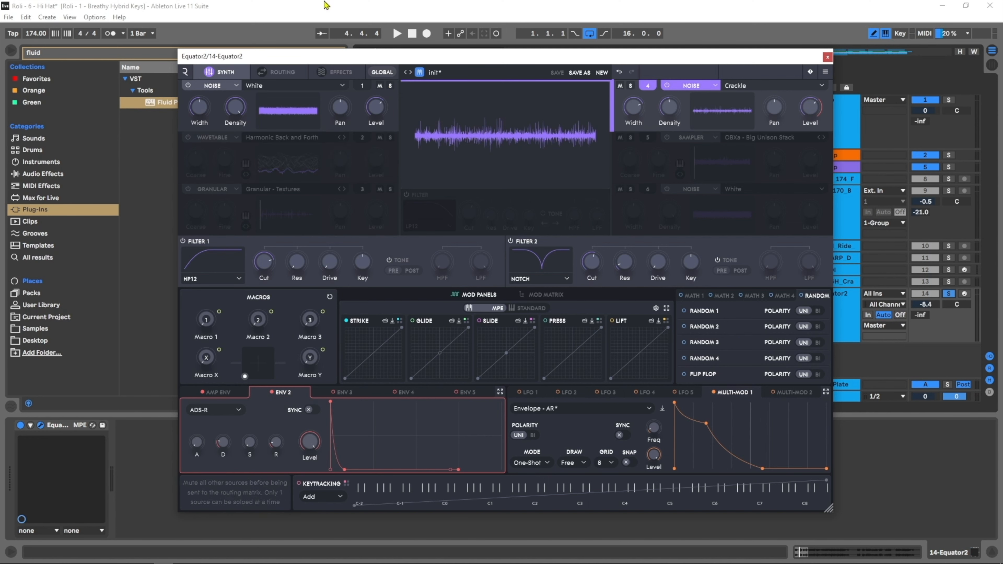
- Play both noise layers together and balance the levels of source 4 and source 1, briefly soloing the crackle
{"action": "key", "text": "space"}
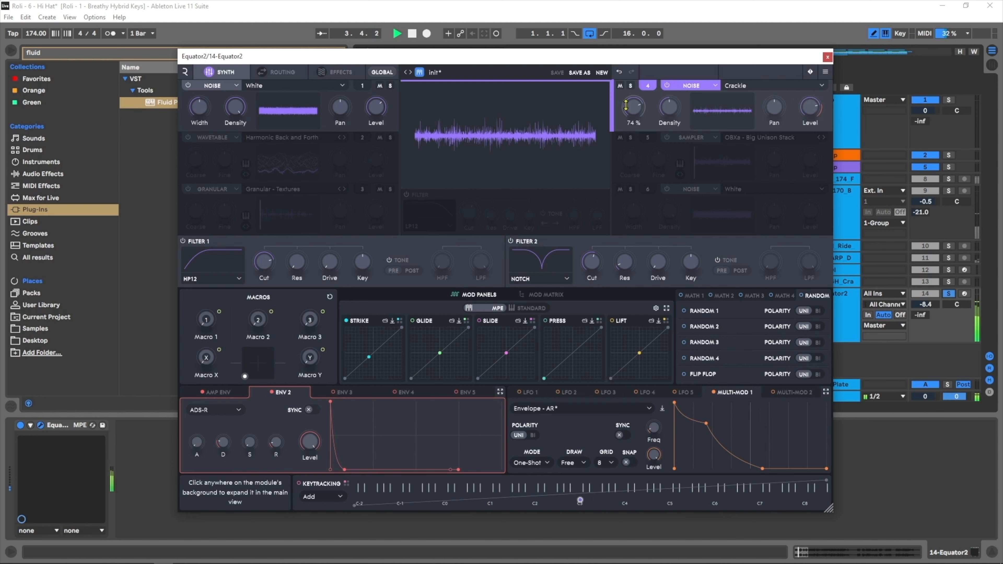
{"action": "left_click", "coordinate": [631, 86]}
{"action": "left_click", "coordinate": [630, 86]}
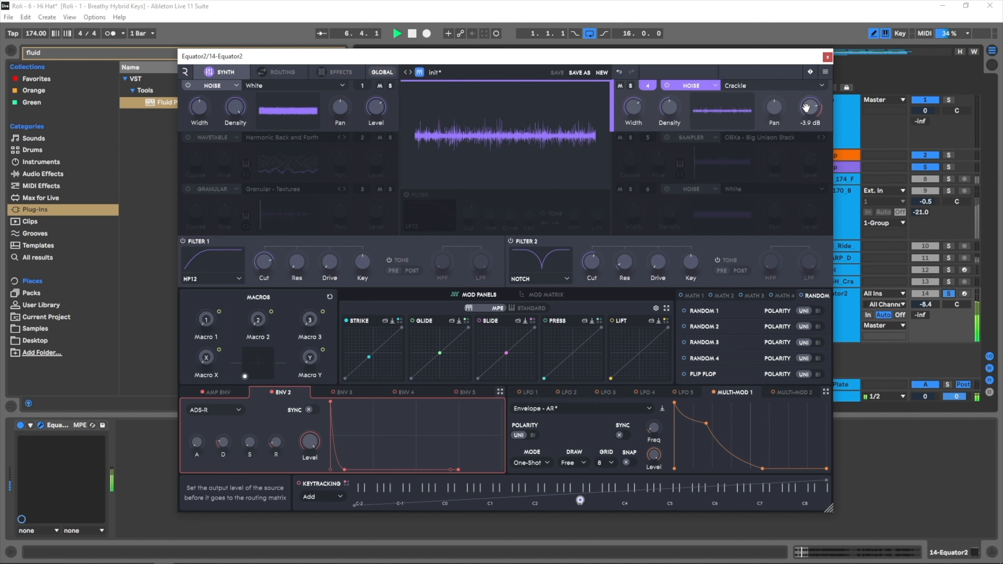
{"action": "mouse_move", "coordinate": [808, 99]}
{"action": "left_mouse_down"}
{"action": "mouse_move", "coordinate": [807, 82]}
{"action": "mouse_move", "coordinate": [804, 97]}
{"action": "left_mouse_up"}
{"action": "left_click_drag", "start_coordinate": [376, 106], "coordinate": [370, 123]}
{"action": "key", "text": "space"}
{"action": "key", "text": "space"}
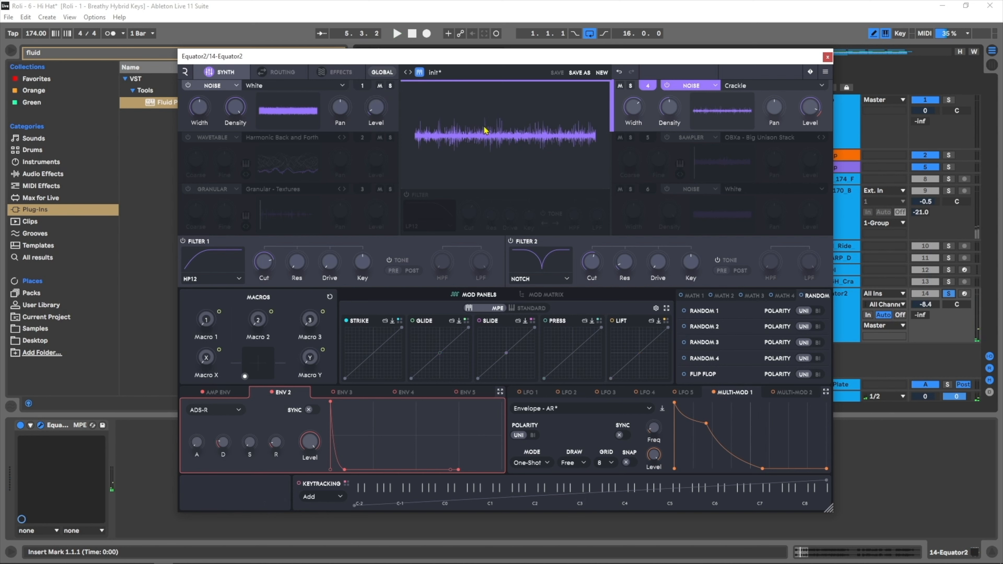
- Enable the LP12 filter on source 4 and audition the soloed crackle while sweeping its cutoff up to about 15 kHz
{"action": "left_click", "coordinate": [217, 392]}
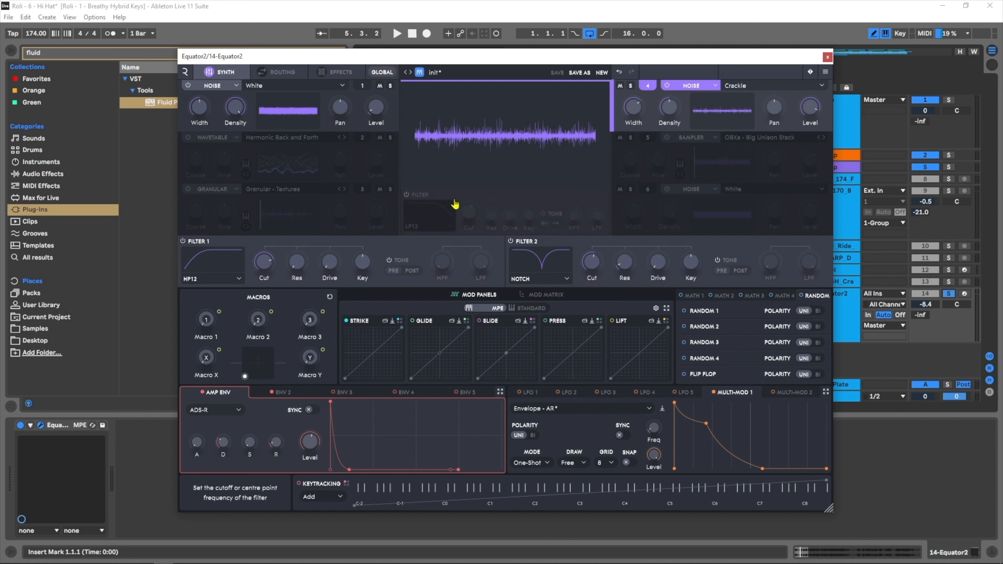
{"action": "left_click", "coordinate": [406, 195]}
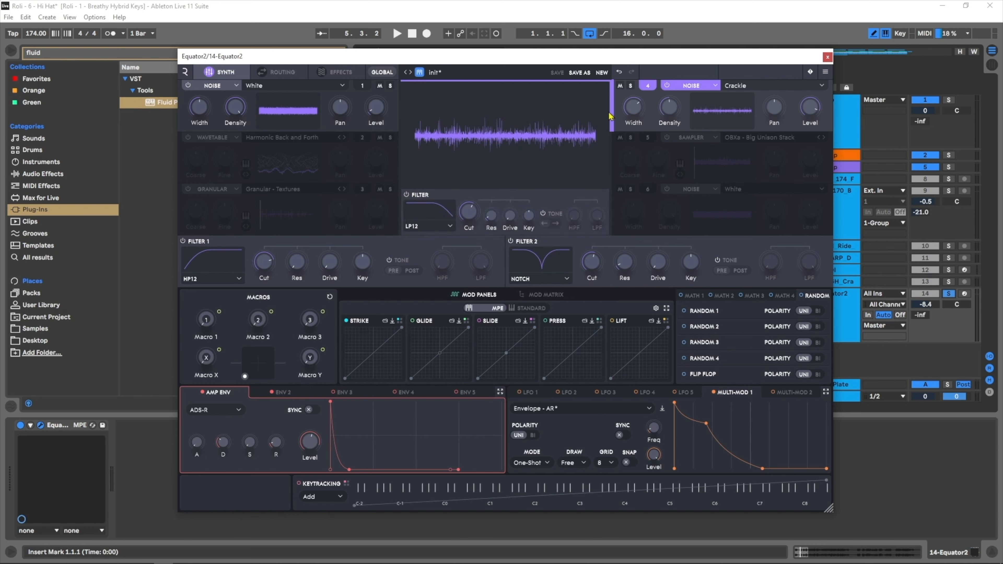
{"action": "left_click", "coordinate": [631, 86]}
{"action": "key", "text": "space"}
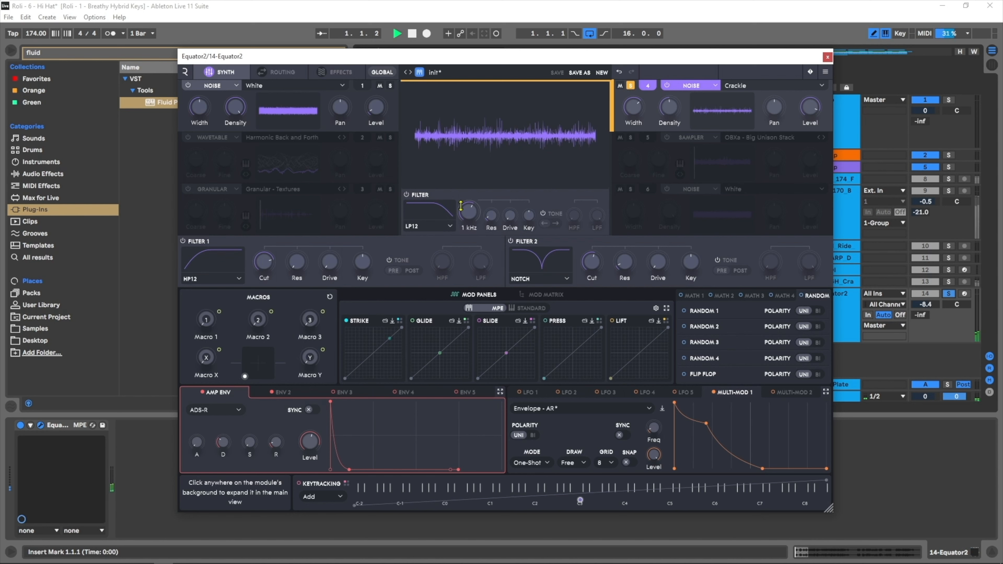
{"action": "left_click_drag", "start_coordinate": [461, 206], "coordinate": [477, 196]}
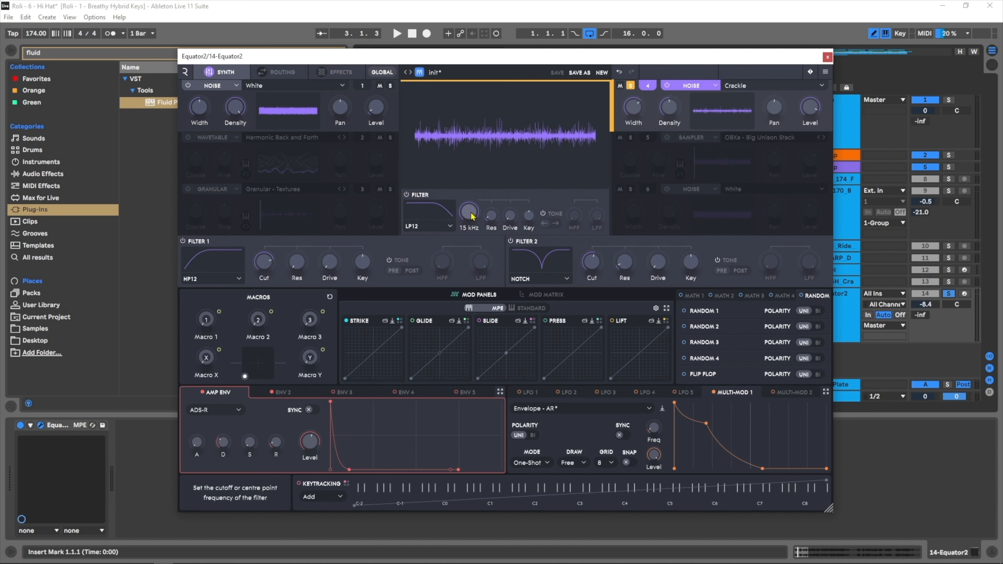
{"action": "left_click_drag", "start_coordinate": [472, 216], "coordinate": [471, 213]}
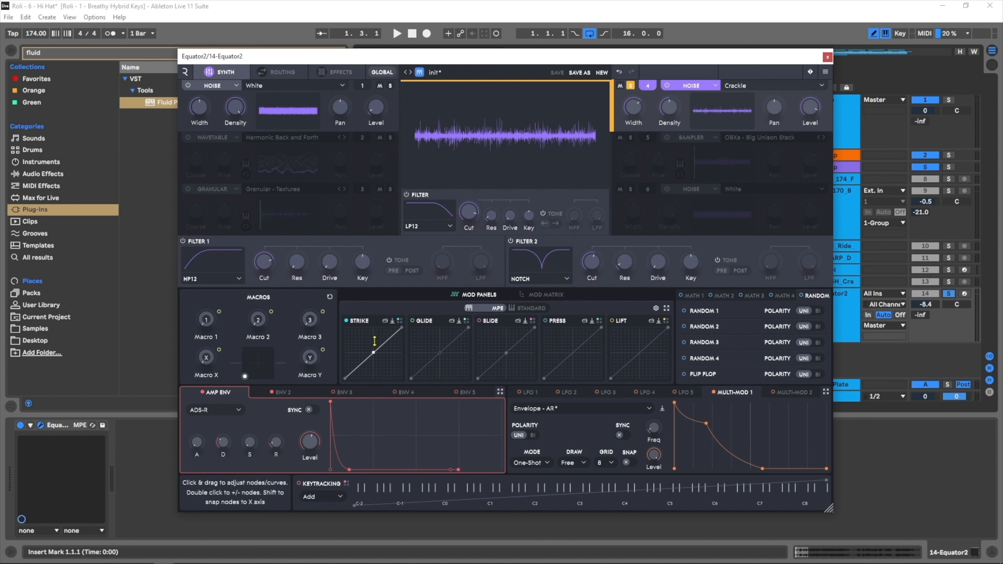
- Display the standard MIDI modulation sources, redirect Velocity from the amp envelope's level to Amp Envelope - Decay, and reduce the modulation amount
{"action": "left_click", "coordinate": [515, 309]}
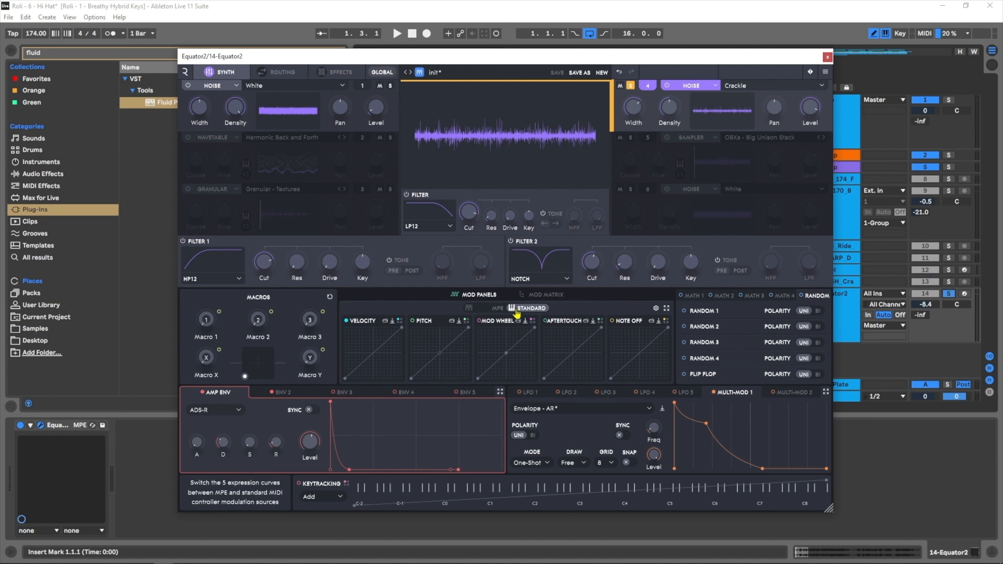
{"action": "left_click", "coordinate": [368, 323]}
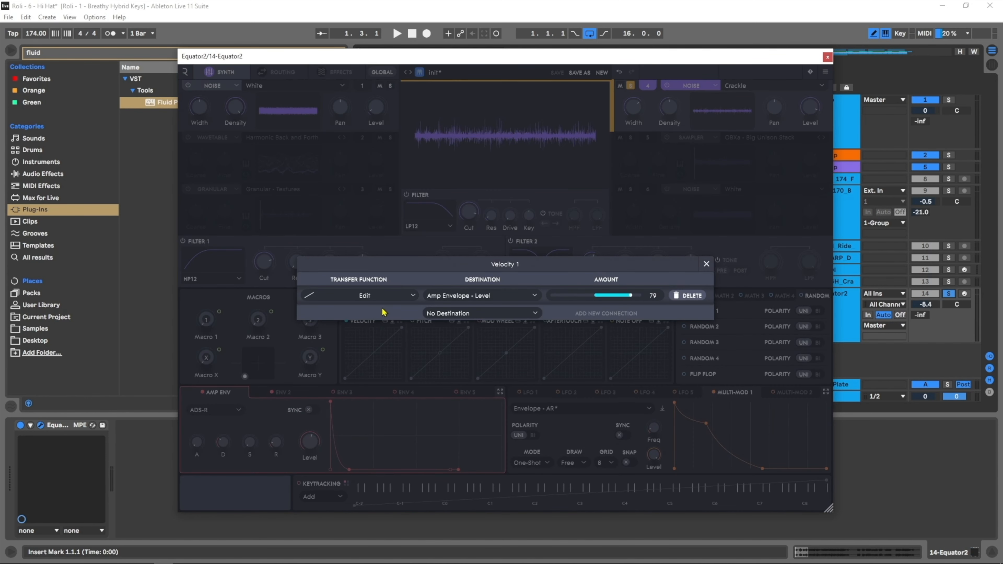
{"action": "left_click", "coordinate": [473, 299]}
{"action": "mouse_move", "coordinate": [474, 299]}
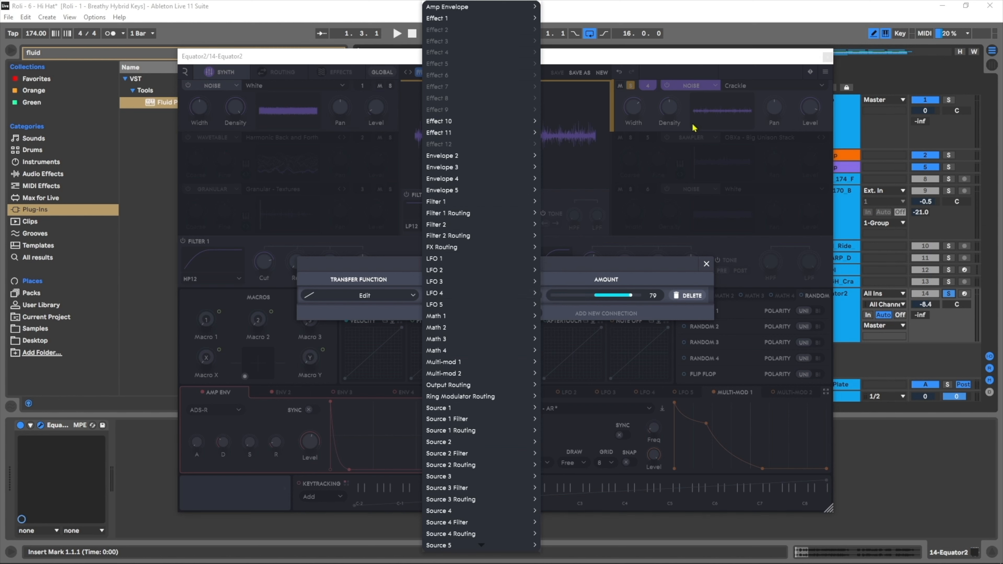
{"action": "mouse_move", "coordinate": [527, 7]}
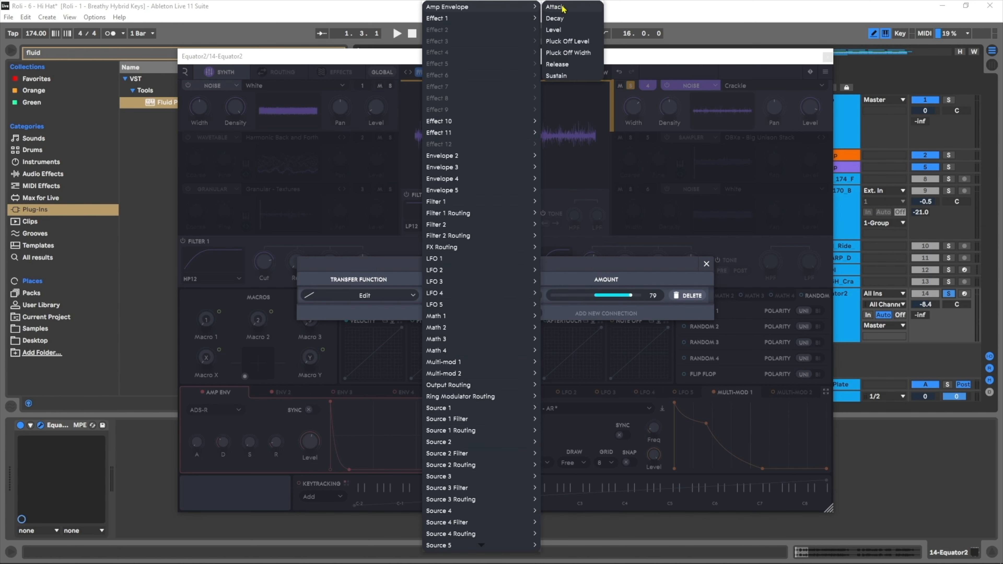
{"action": "left_click", "coordinate": [562, 18]}
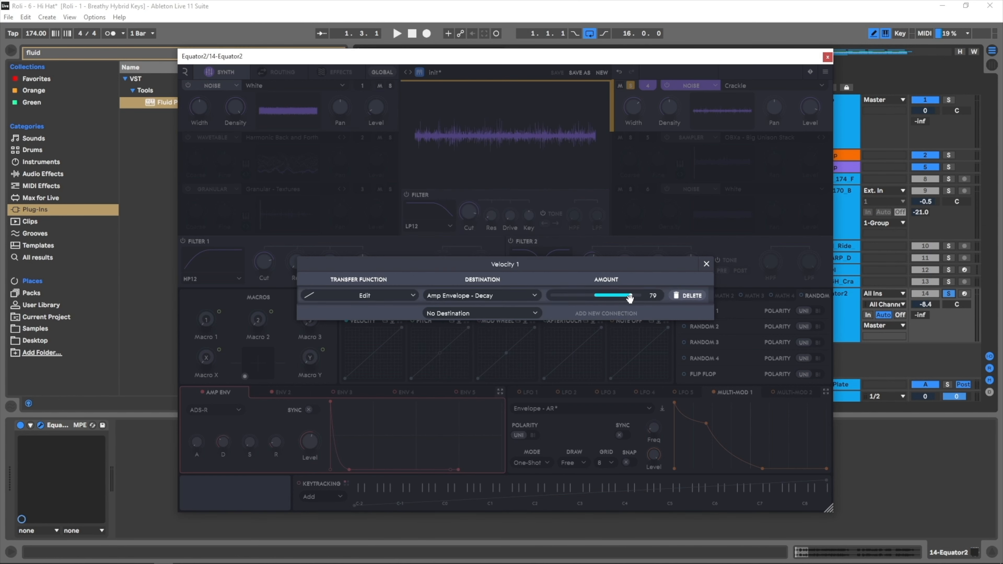
{"action": "left_click_drag", "start_coordinate": [630, 298], "coordinate": [597, 298]}
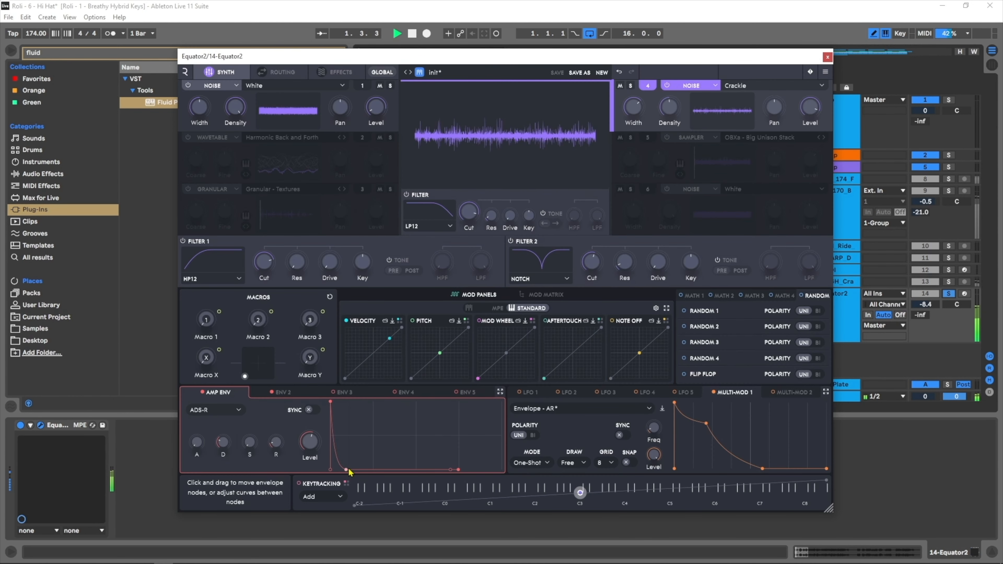
- Bend the Velocity response curve downward and audition its effect on the hi-hat pattern
{"action": "key", "text": "space"}
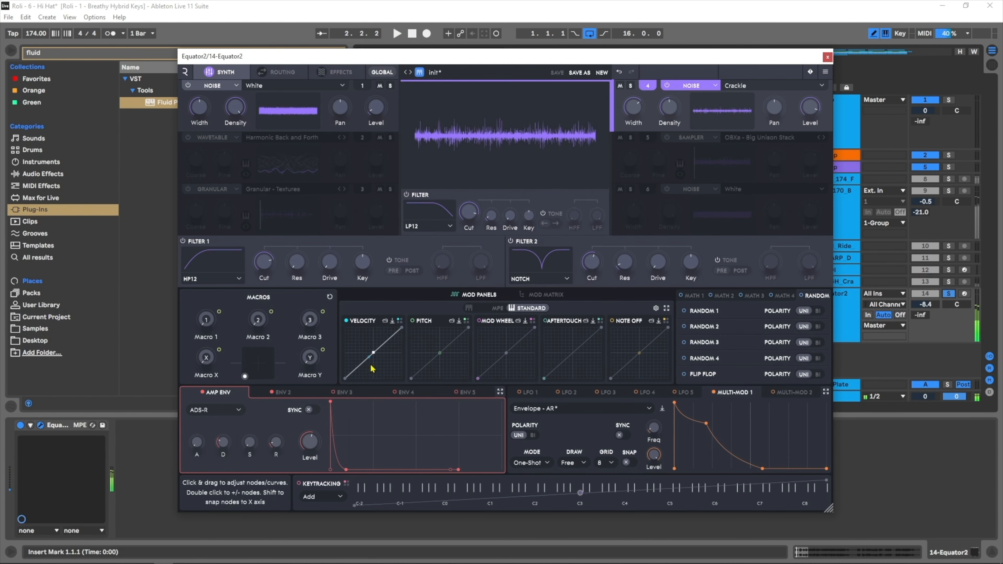
{"action": "left_click_drag", "start_coordinate": [372, 354], "coordinate": [380, 368]}
{"action": "key", "text": "space"}
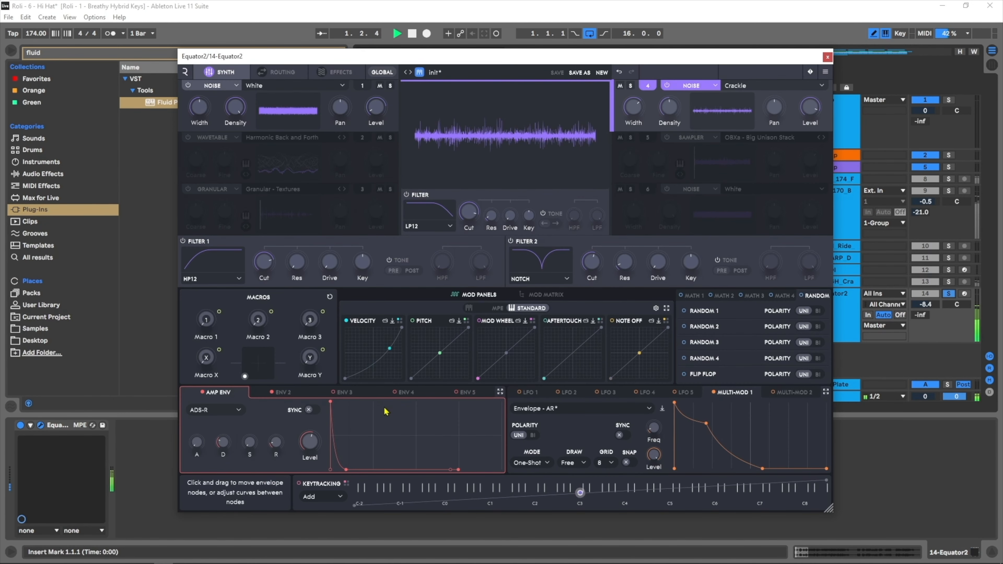
{"action": "key", "text": "space"}
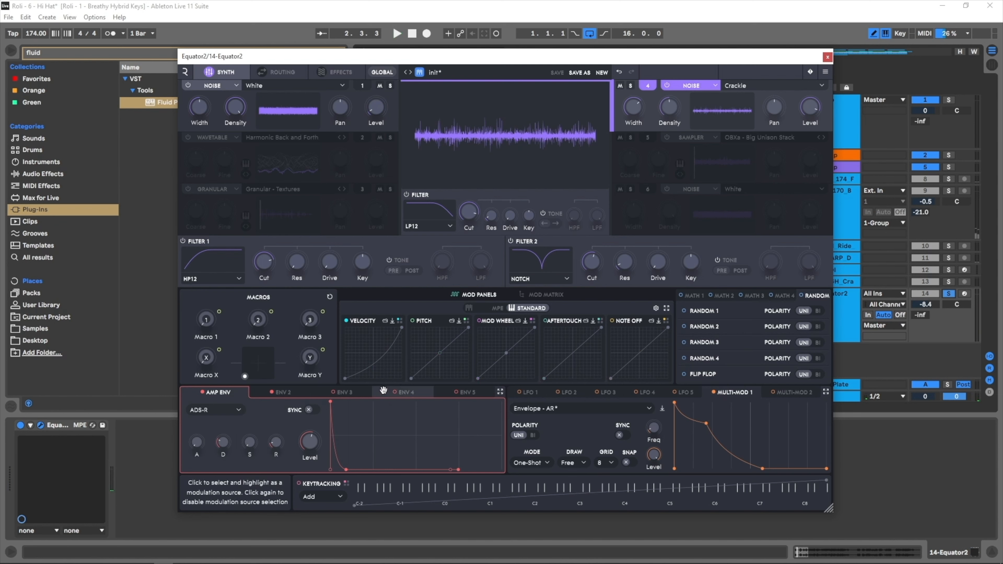
- Fine-tune the amp envelope's short decay and the bend of the Velocity curve while auditioning the pattern
{"action": "key", "text": "space"}
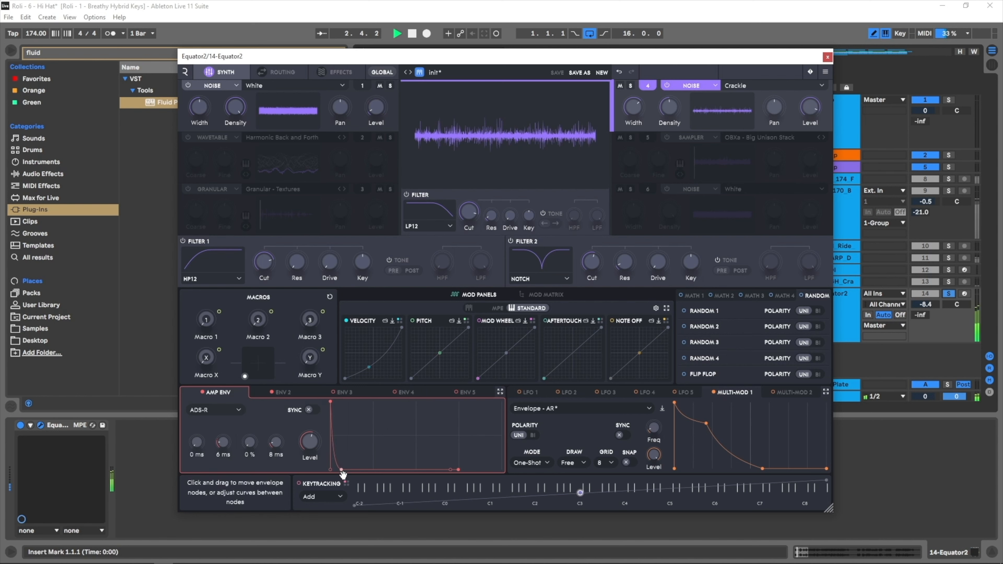
{"action": "left_click_drag", "start_coordinate": [343, 474], "coordinate": [345, 481]}
{"action": "key", "text": "space"}
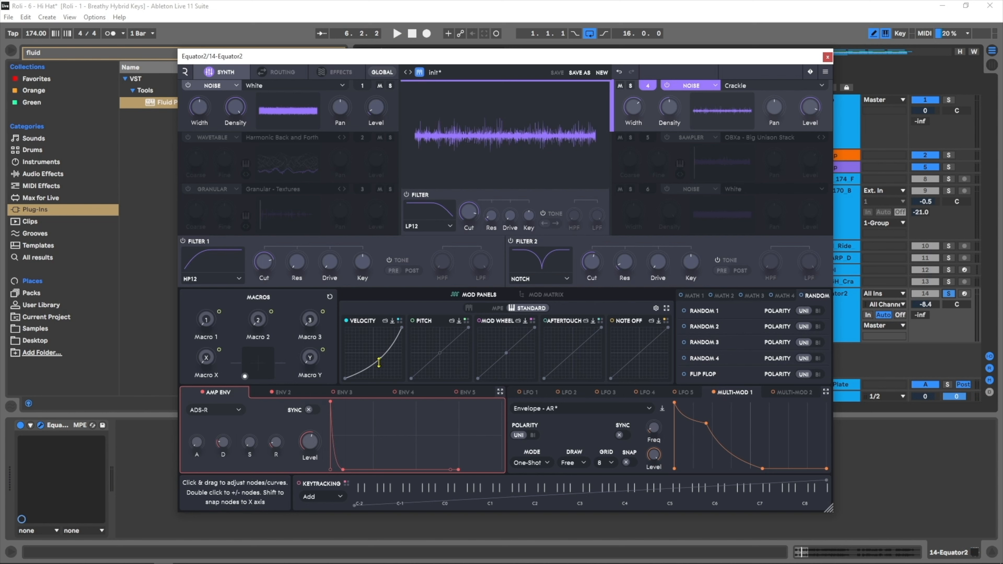
{"action": "mouse_move", "coordinate": [379, 359]}
{"action": "left_mouse_down"}
{"action": "mouse_move", "coordinate": [367, 345]}
{"action": "mouse_move", "coordinate": [377, 368]}
{"action": "left_mouse_up"}
{"action": "key", "text": "space"}
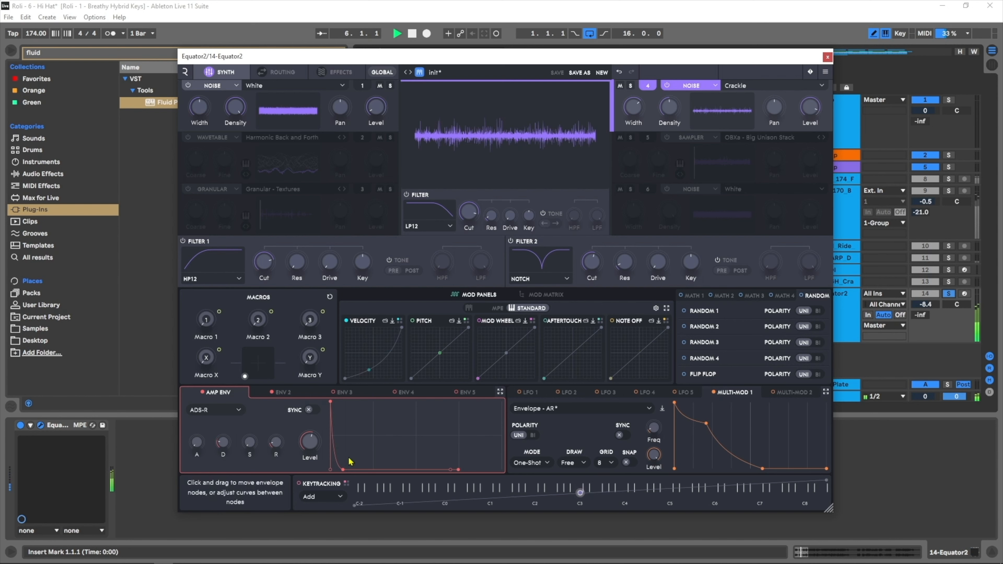
{"action": "left_click_drag", "start_coordinate": [342, 471], "coordinate": [344, 475]}
{"action": "key", "text": "space"}
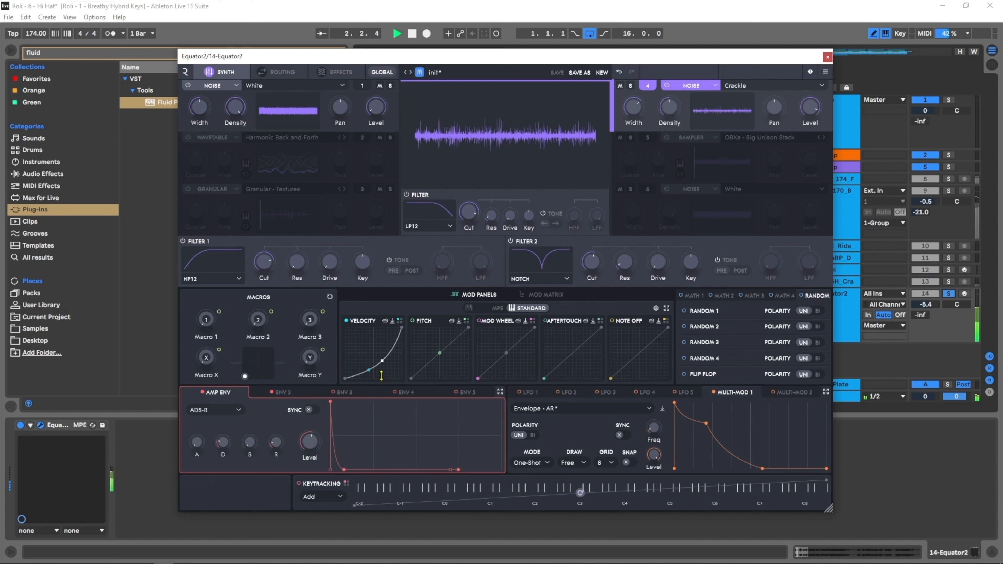
{"action": "key", "text": "space"}
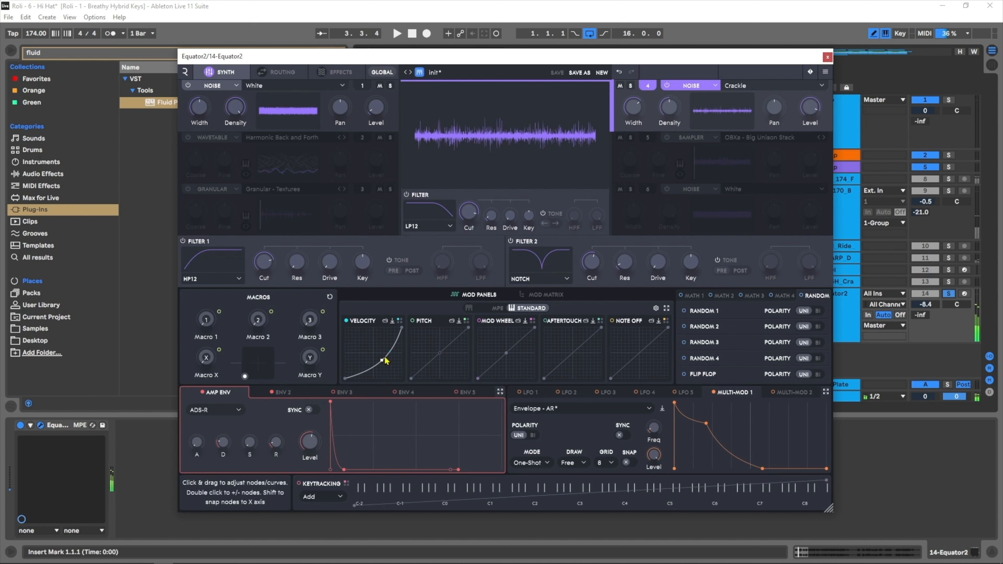